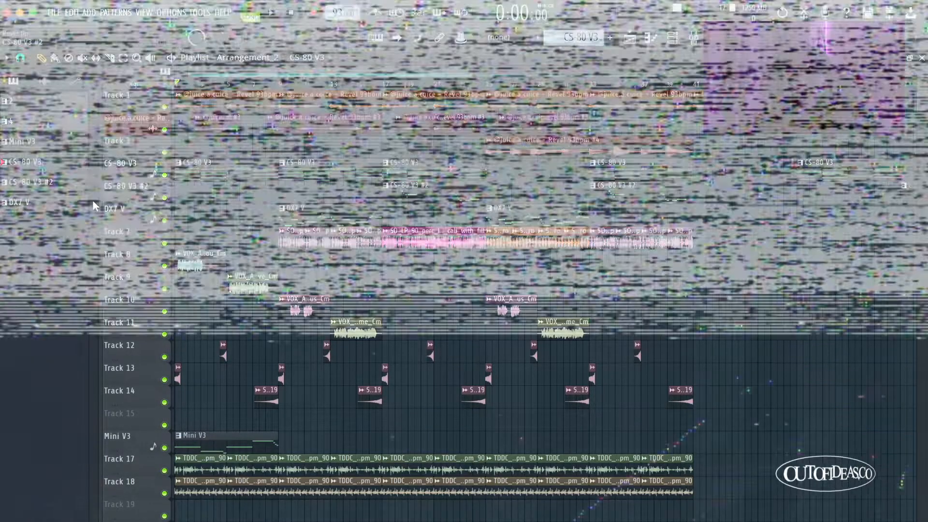
Play the full arrangement and look over its opening section in the playlist
key(space)
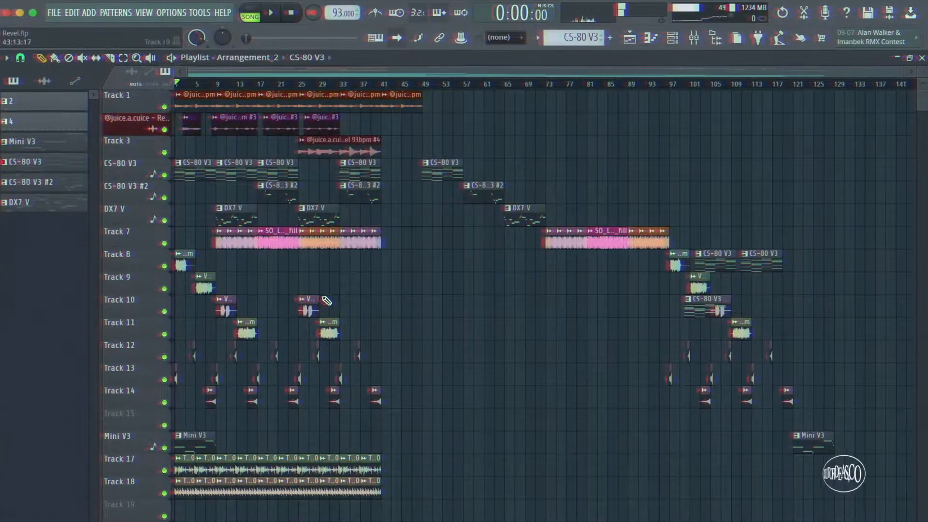
scroll(126, 280, up, 3)
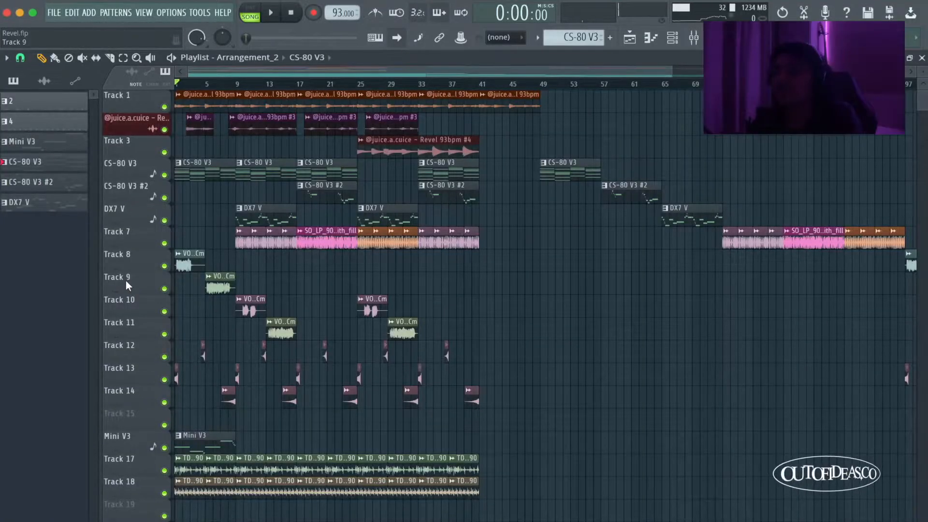
scroll(126, 280, up, 2)
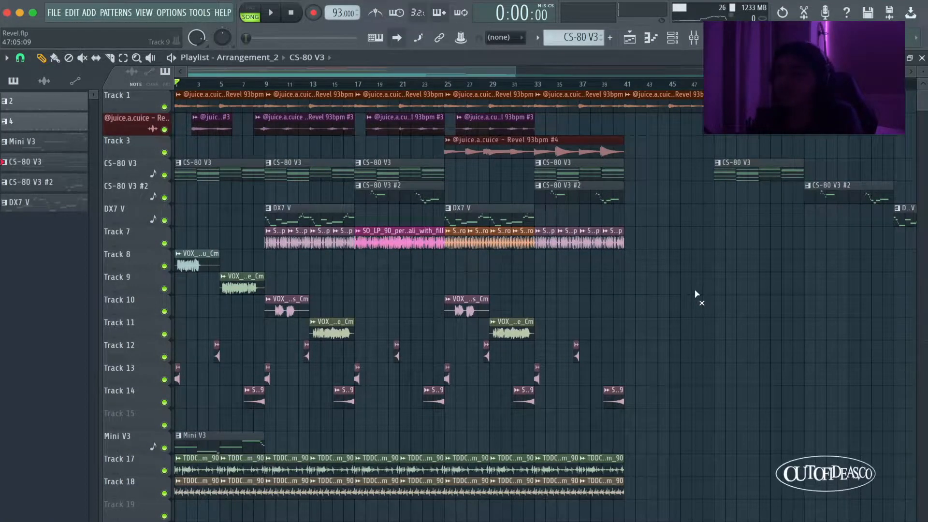
scroll(141, 213, up, 3)
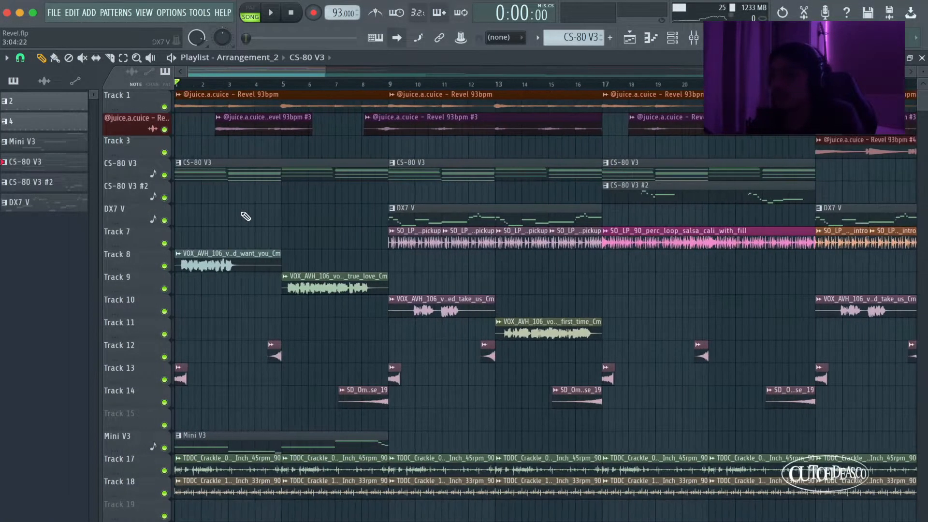
Open the Revel 93bpm sample from Track 1 in the Edison audio editor
double_click(268, 94)
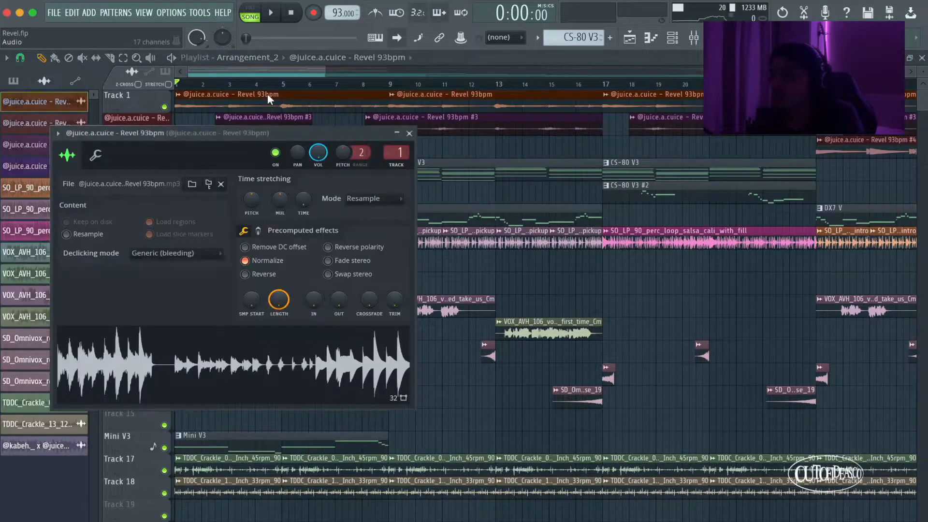
right_click(256, 333)
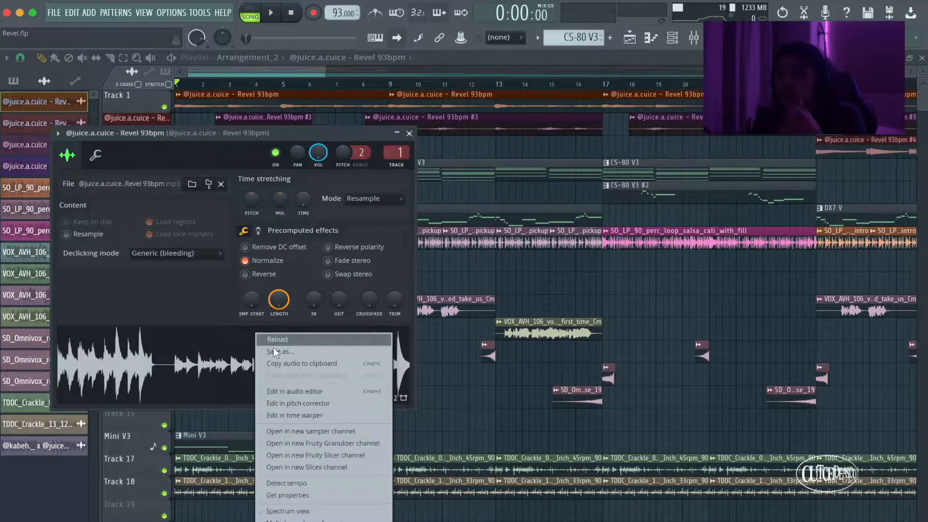
click(300, 391)
drag(440, 159, 436, 158)
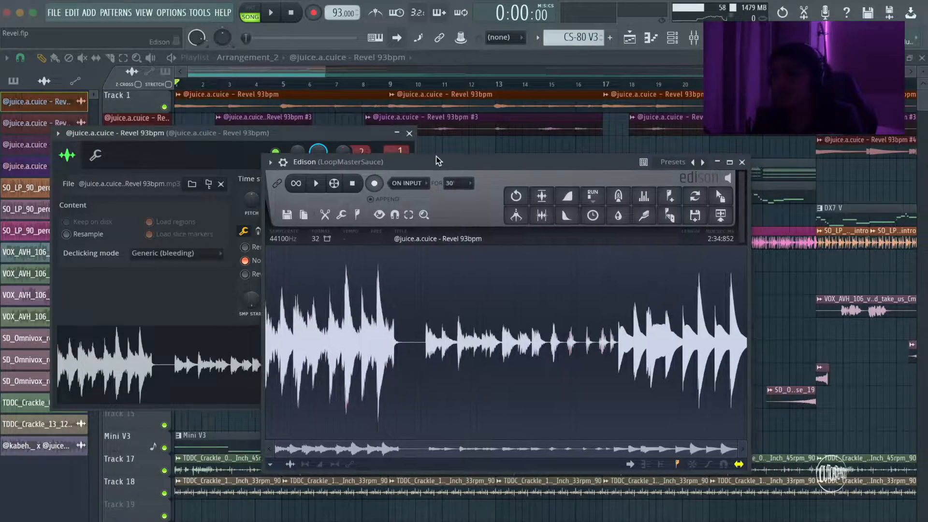
Play the start of the Revel 93bpm sample in Edison, then close the editor and the sample's channel settings
key(space)
scroll(295, 303, up, 5)
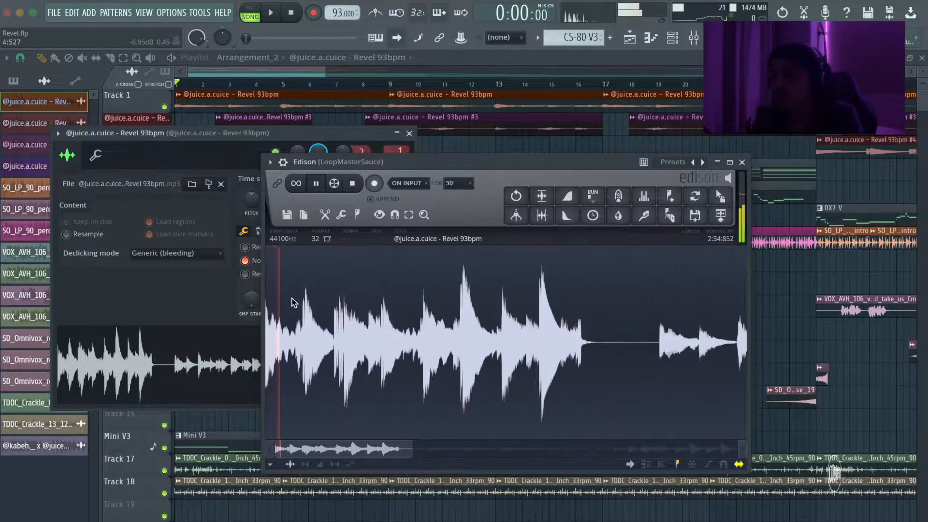
scroll(341, 410, down, 3)
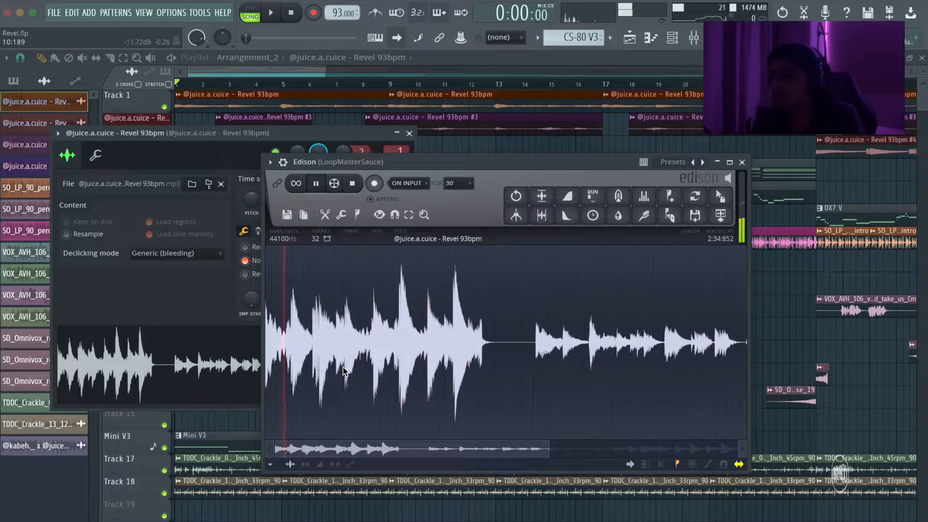
scroll(273, 363, down, 2)
scroll(273, 362, up, 3)
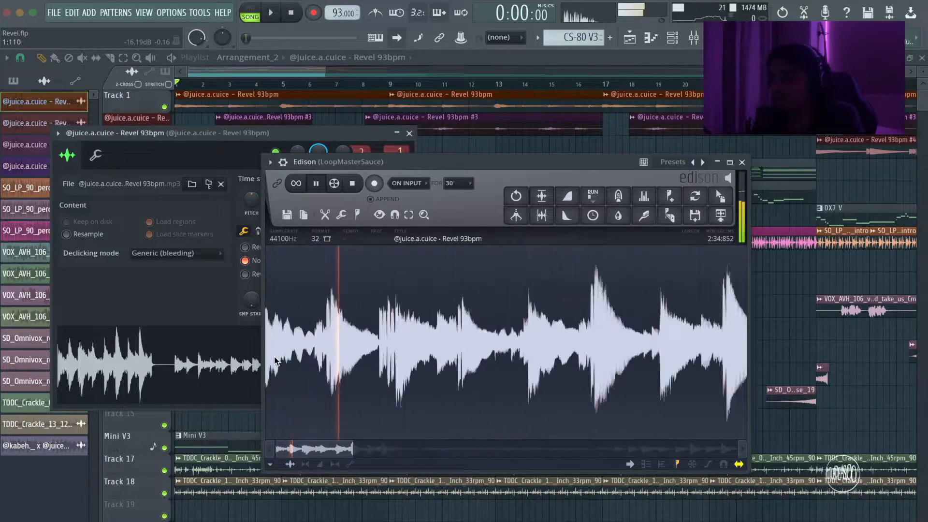
scroll(283, 359, down, 1)
scroll(282, 359, down, 2)
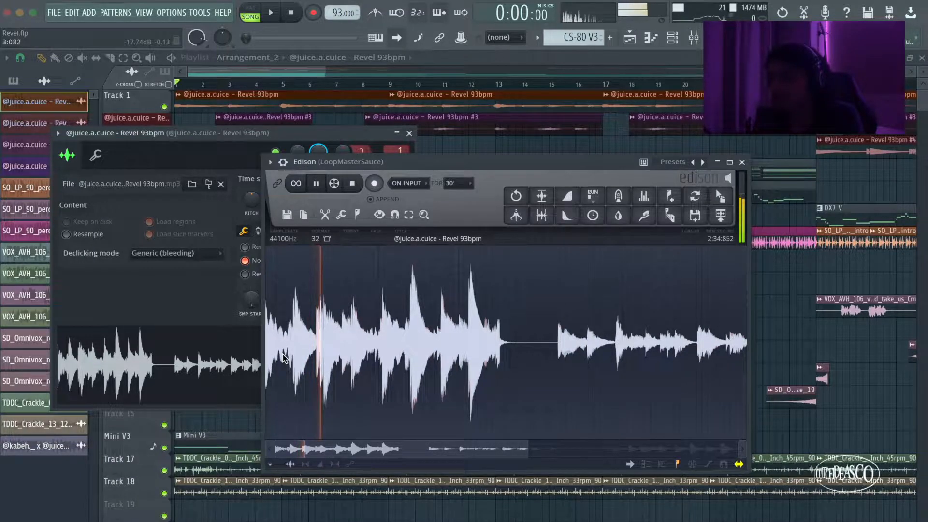
key(space)
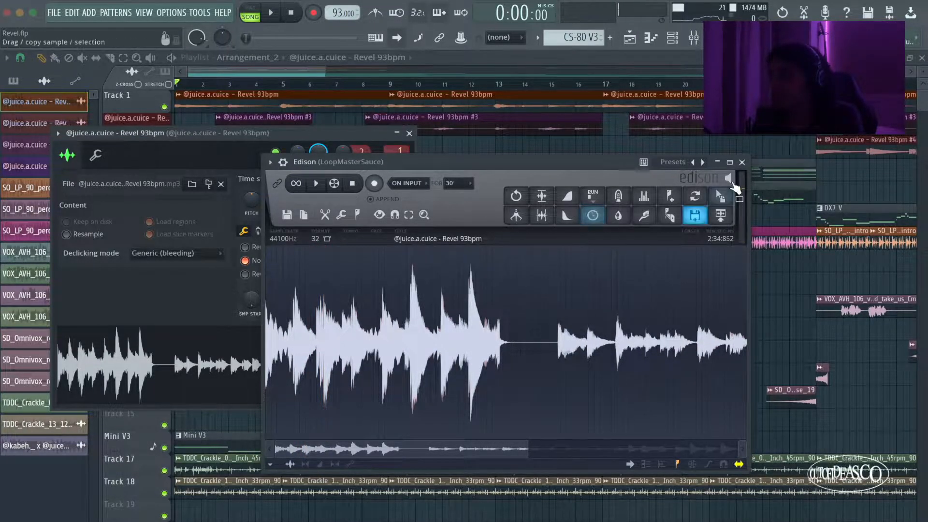
click(742, 162)
click(409, 132)
right_click(440, 149)
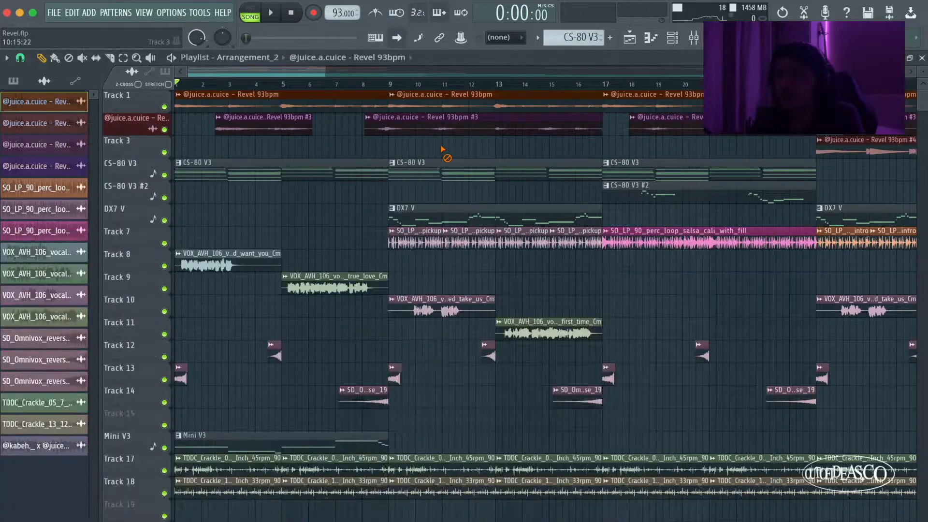
Solo and play Track 1, then do the same with the Revel 93bpm #3 sample track below it
scroll(440, 149, down, 3)
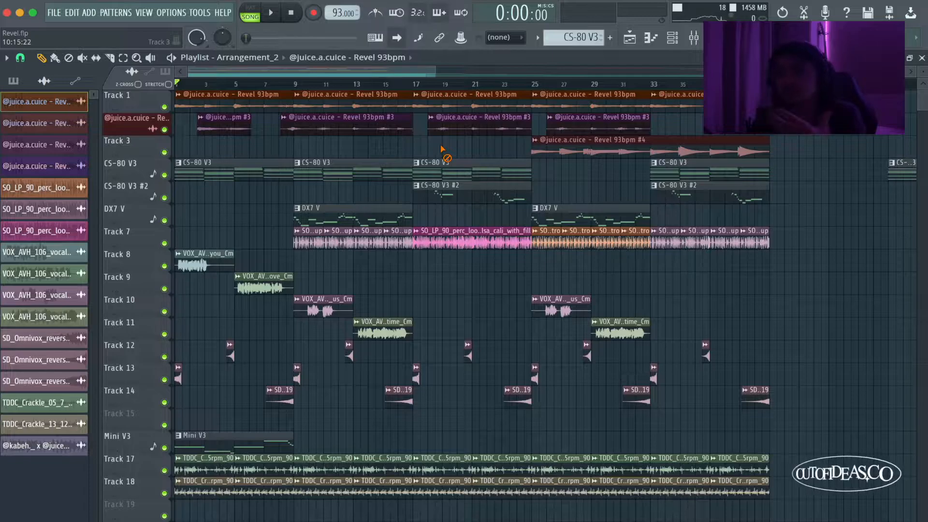
scroll(158, 236, up, 2)
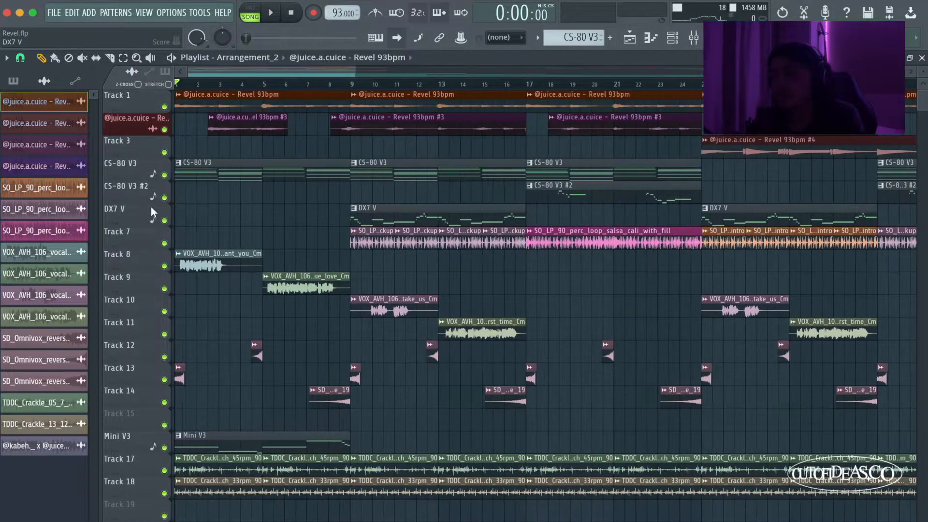
scroll(234, 176, down, 4)
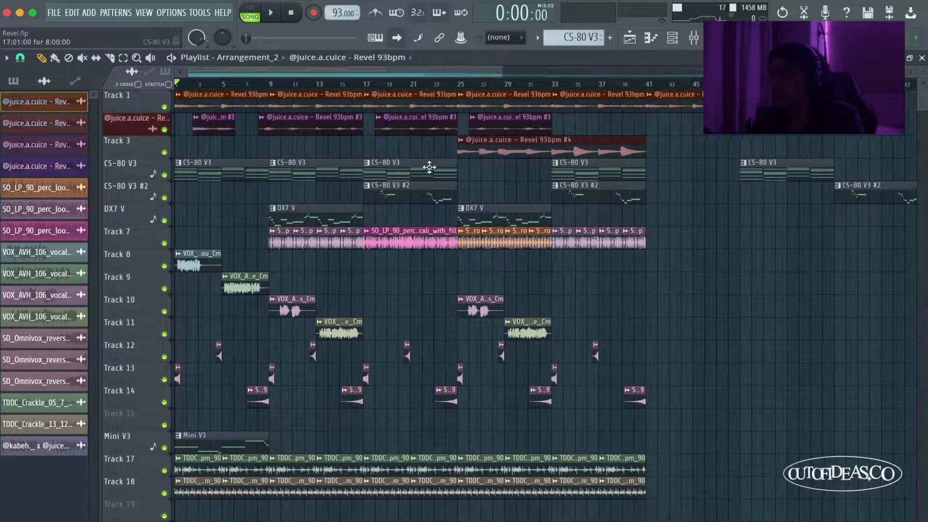
scroll(141, 141, up, 2)
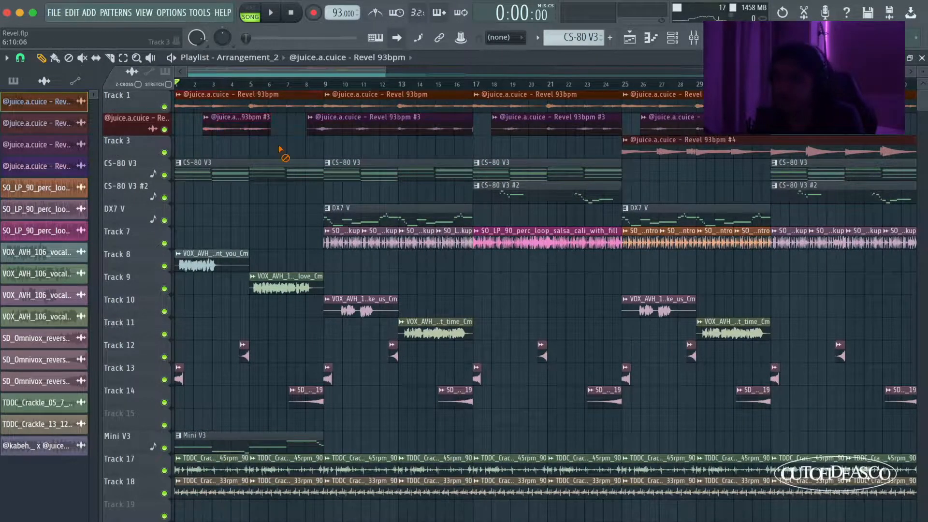
right_click(164, 107)
key(space)
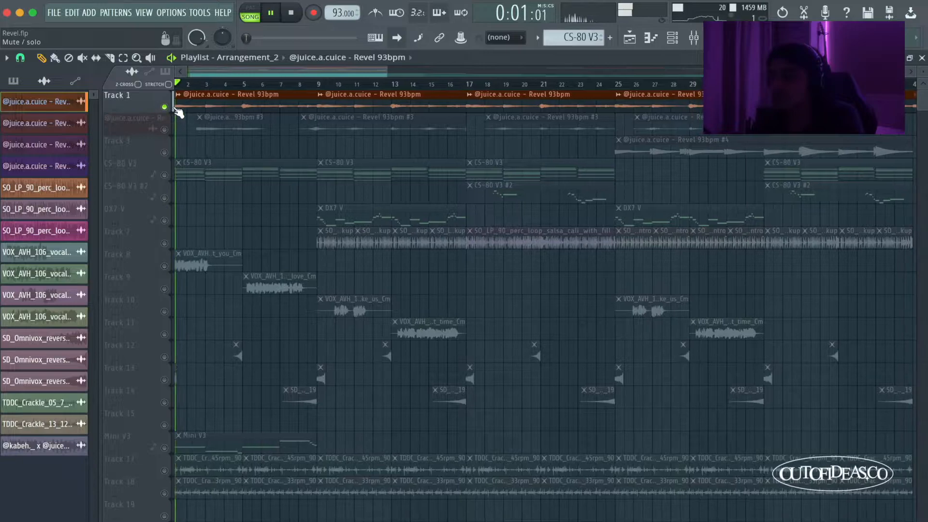
scroll(164, 138, up, 4)
right_click(164, 129)
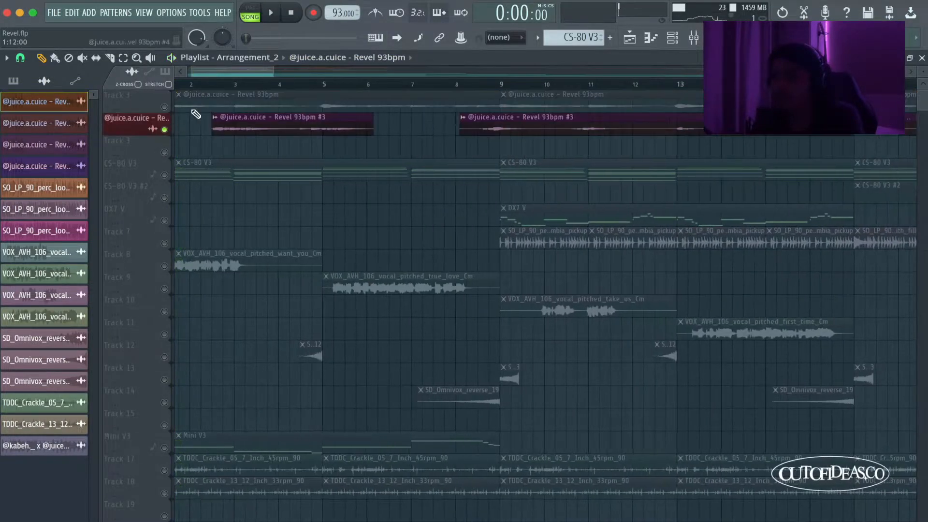
scroll(234, 112, down, 6)
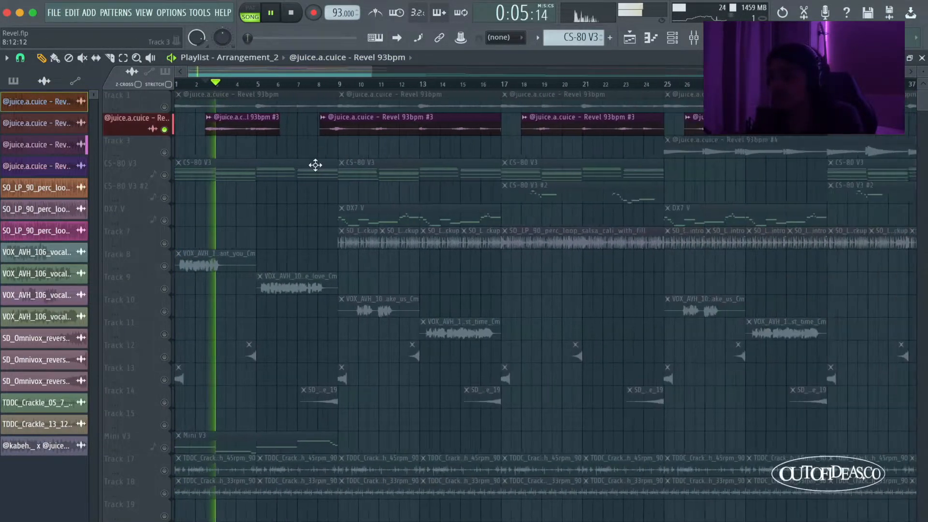
Solo Track 3 and play it from bar 25, then re-enable all tracks and stop playback
click(405, 83)
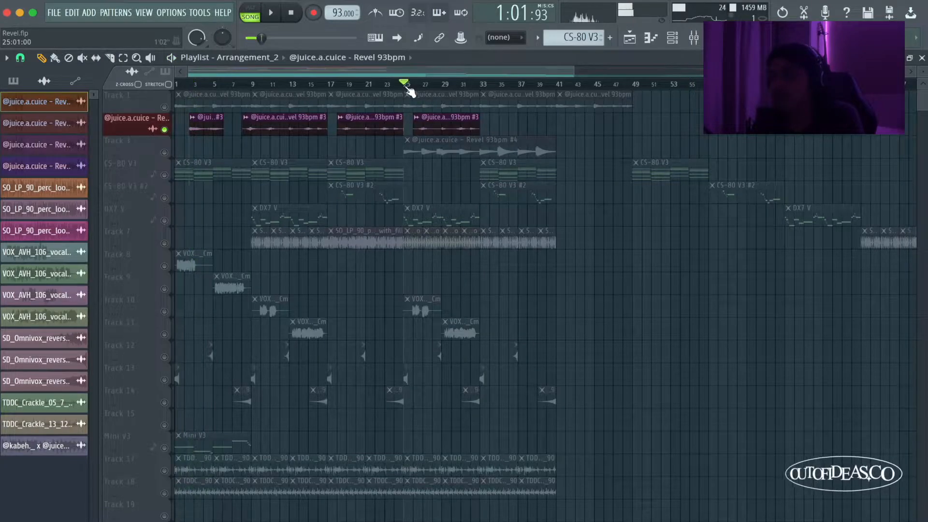
right_click(164, 152)
right_click(165, 152)
scroll(227, 92, up, 2)
key(space)
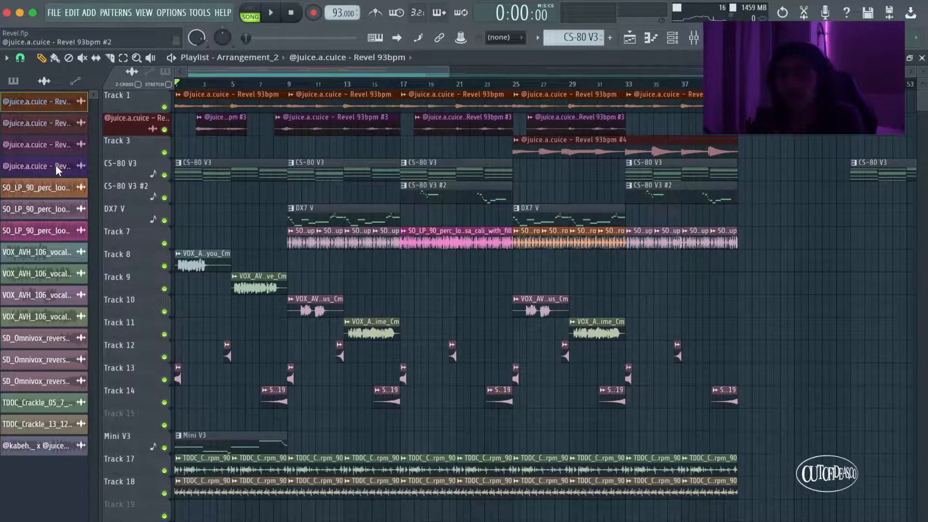
Leave only Track 3, the Revel 93bpm #3 track, Track 1 and Mini V3 active, and play them together
scroll(186, 215, up, 2)
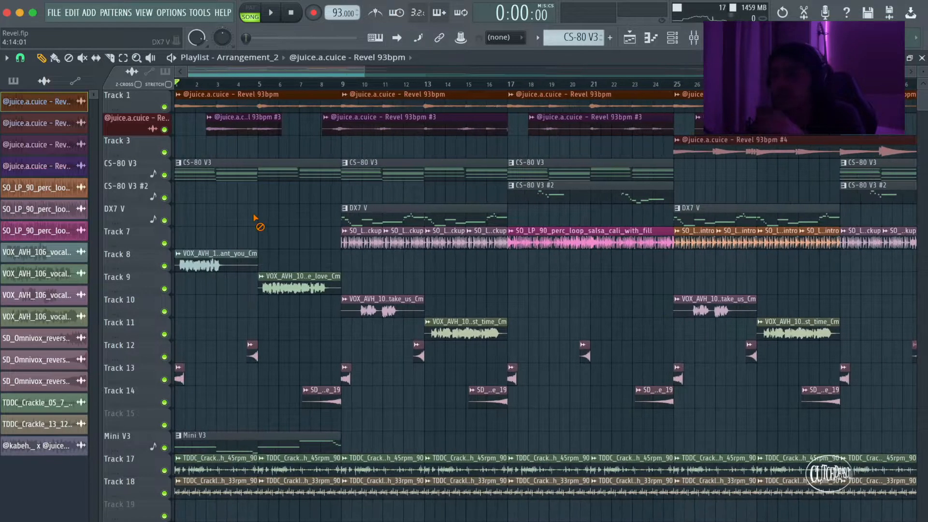
right_click(165, 153)
click(164, 129)
click(164, 106)
click(165, 448)
key(space)
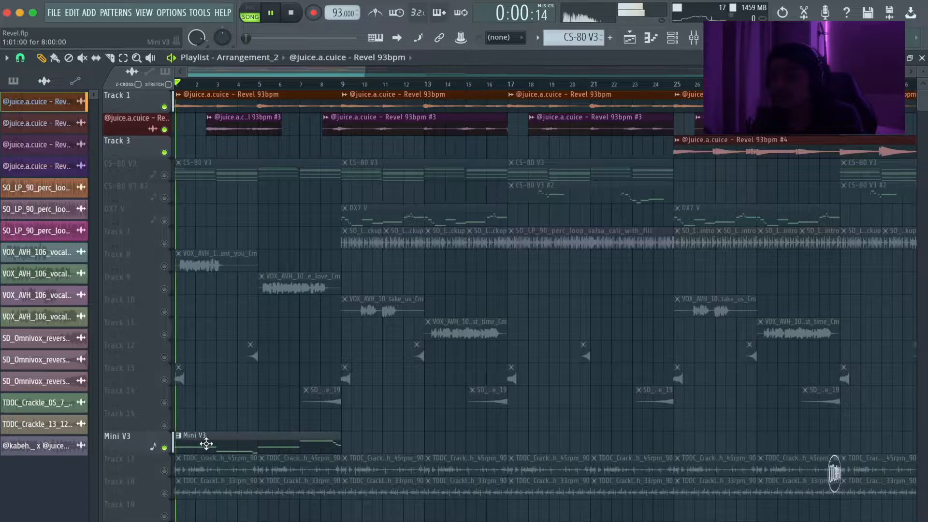
Select the Mini V3 pattern and view its synth from the channel rack, then close both windows
click(214, 444)
key(F6)
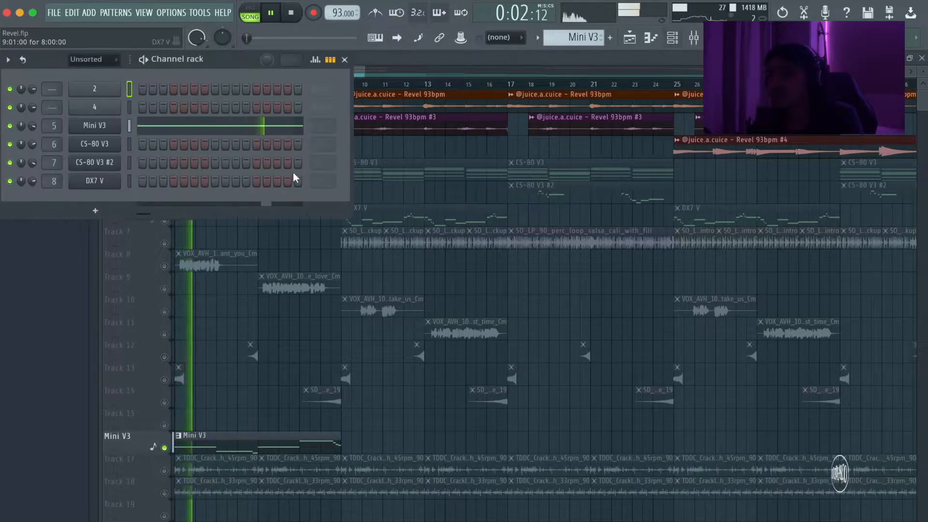
click(103, 128)
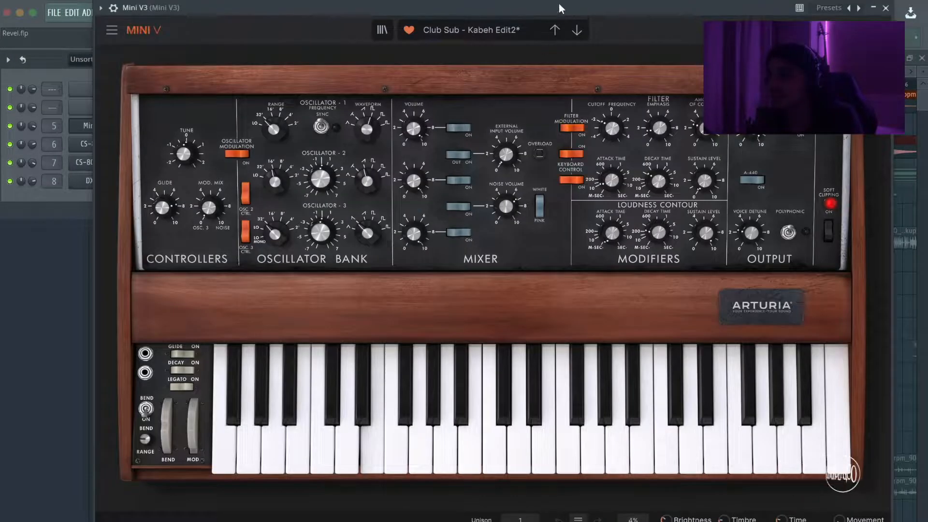
drag(553, 8, 547, 9)
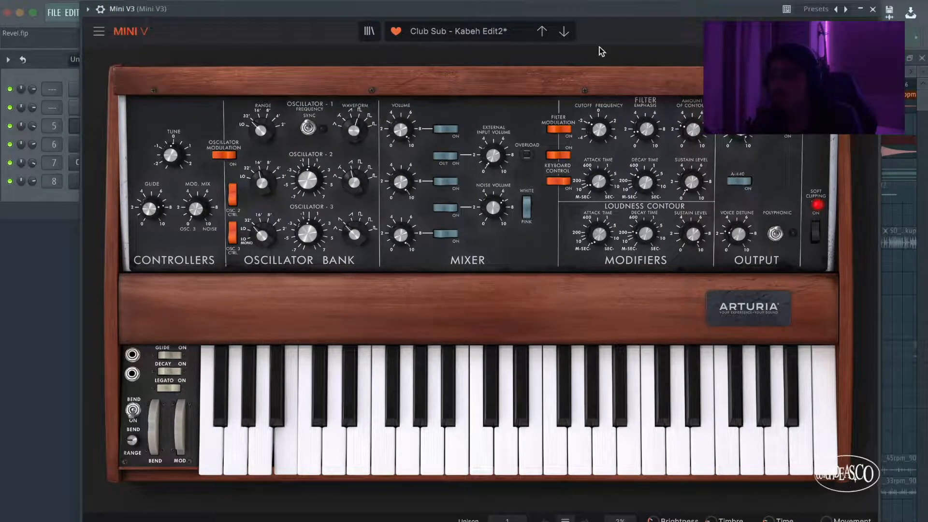
click(873, 9)
key(F6)
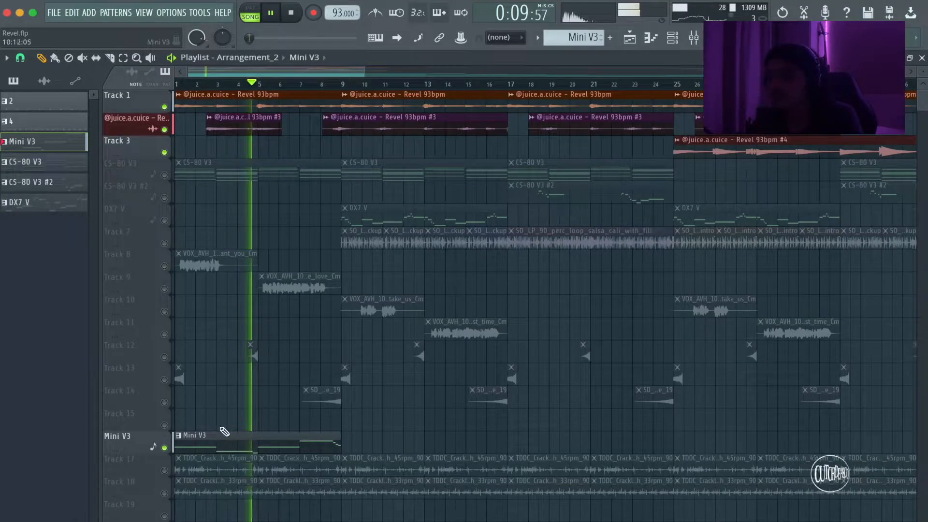
Inspect the Mini V3 pattern's bass notes in the piano roll, then stop playback and close it
double_click(253, 442)
scroll(356, 292, left, 3)
key(space)
click(924, 56)
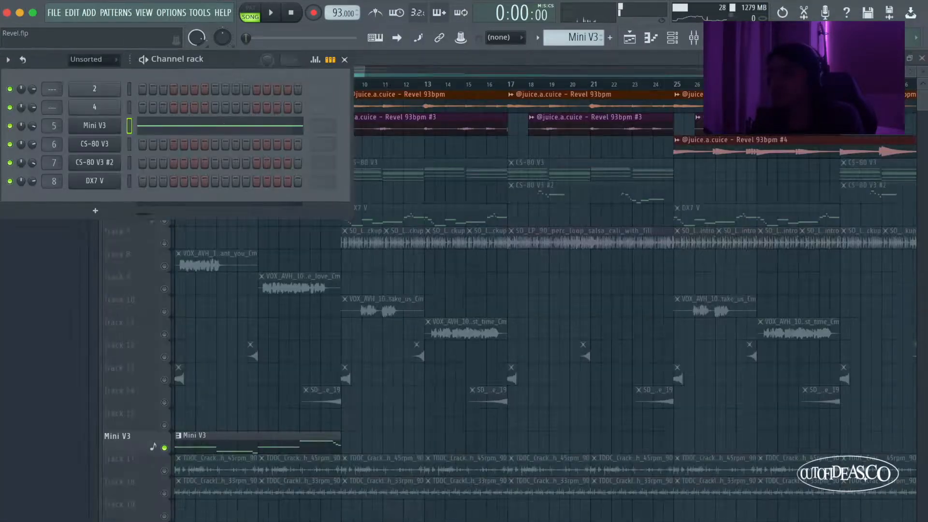
Examine the Mini V3 synth's Club Sub preset settings again, then return to the playlist
key(F6)
click(672, 37)
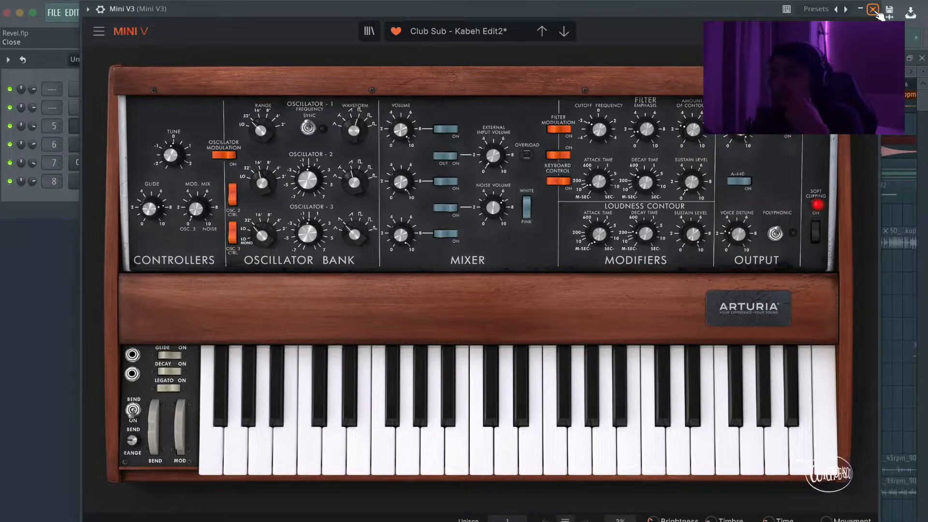
click(875, 11)
key(F6)
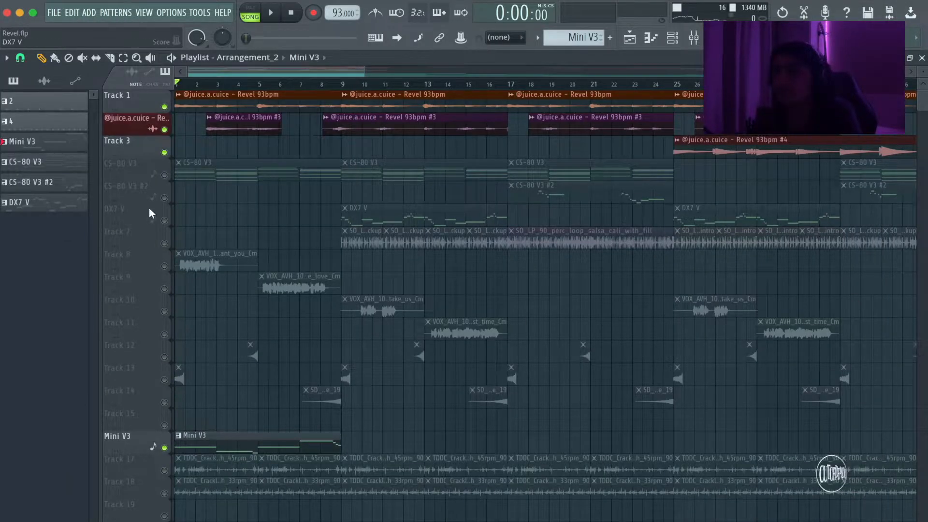
Unmute the CS-80 V3 track and play it with the samples and bass
scroll(126, 225, up, 2)
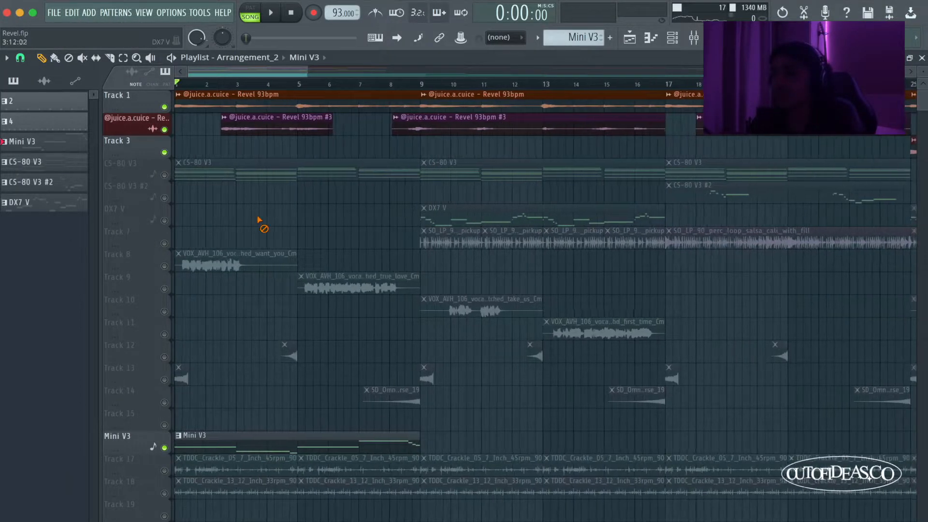
click(171, 178)
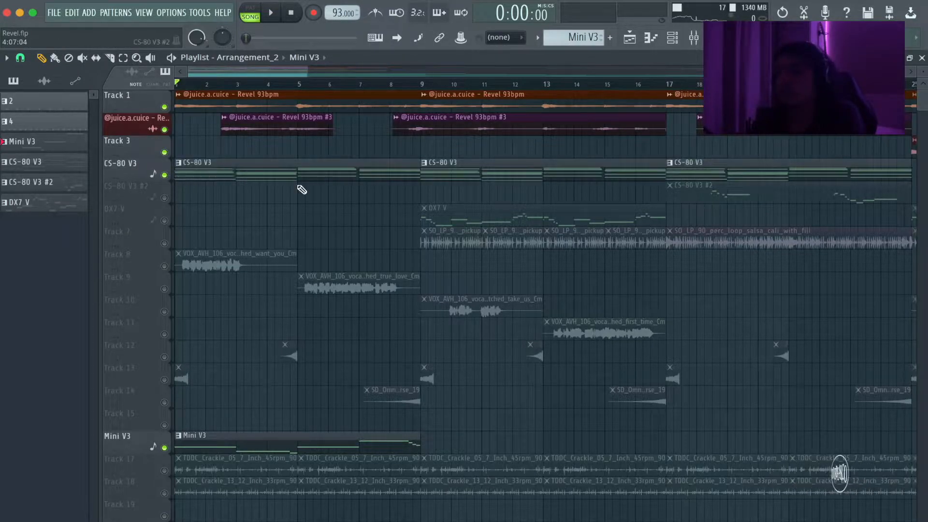
key(space)
scroll(268, 176, down, 2)
Select the CS-80 V3 pattern and open its chord notes in the piano roll
click(254, 165)
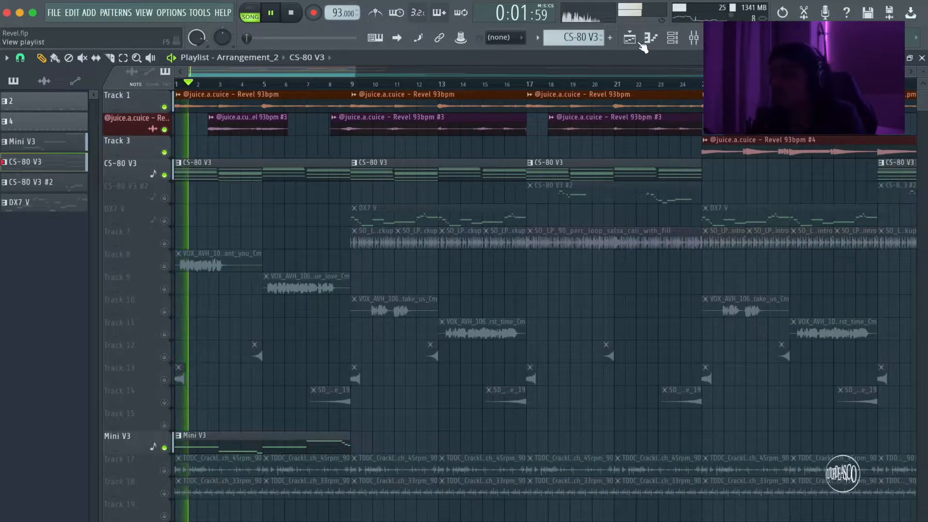
click(672, 37)
click(139, 143)
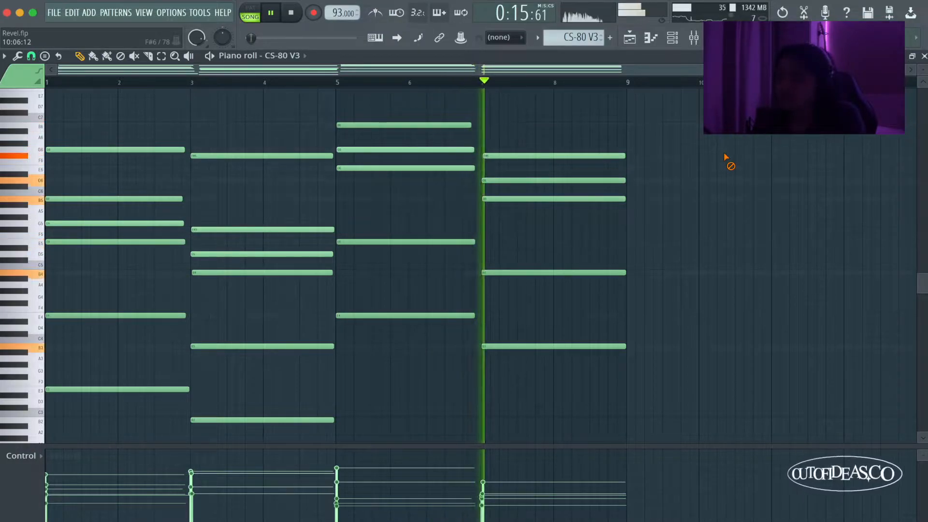
Close the CS-80 V3 piano roll, stop playback and bring up the channel rack
click(923, 56)
key(space)
right_click(594, 322)
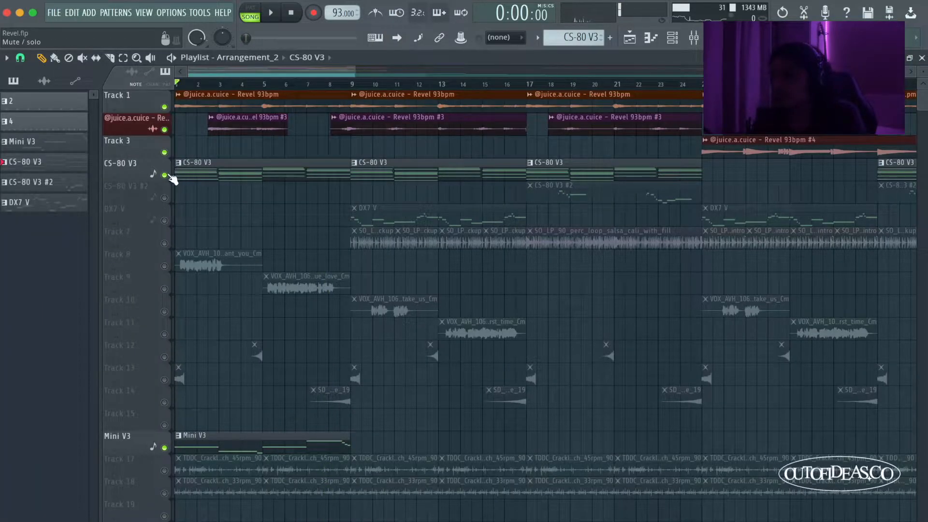
click(672, 38)
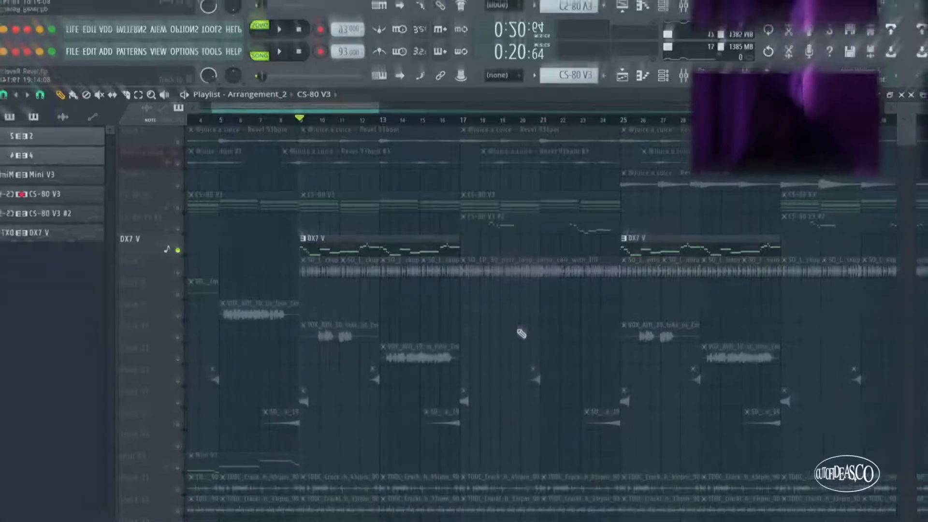
Solo the DX7 V track and unmute the CS-80 V3 #2 track alongside it
scroll(523, 301, down, 3)
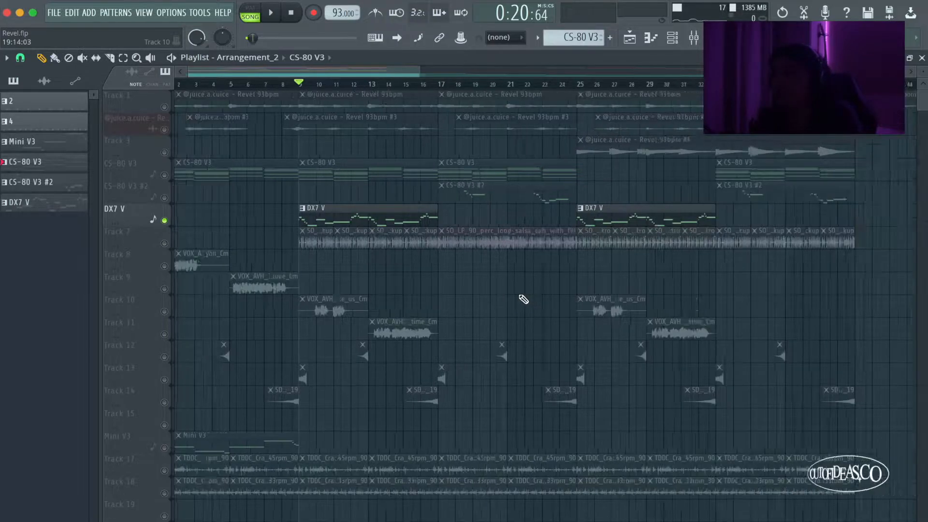
right_click(168, 176)
scroll(252, 237, down, 2)
scroll(223, 247, up, 4)
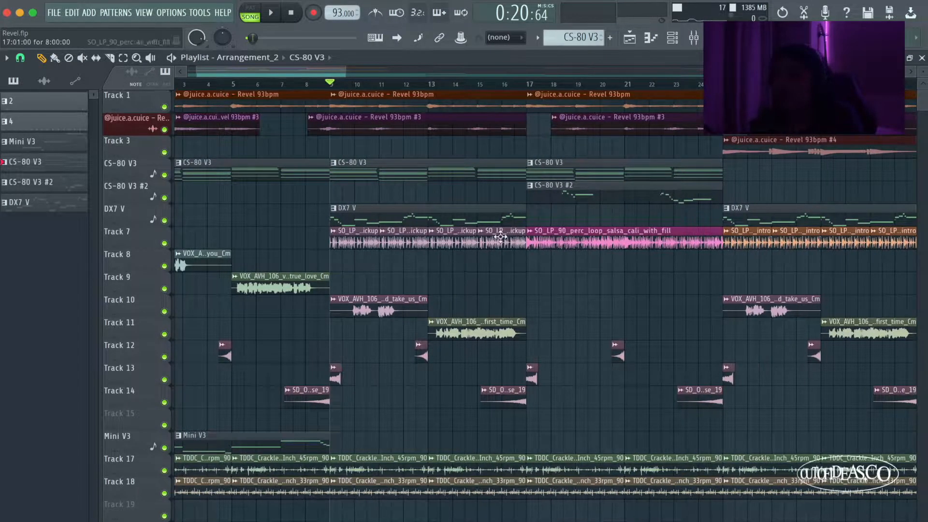
right_click(165, 220)
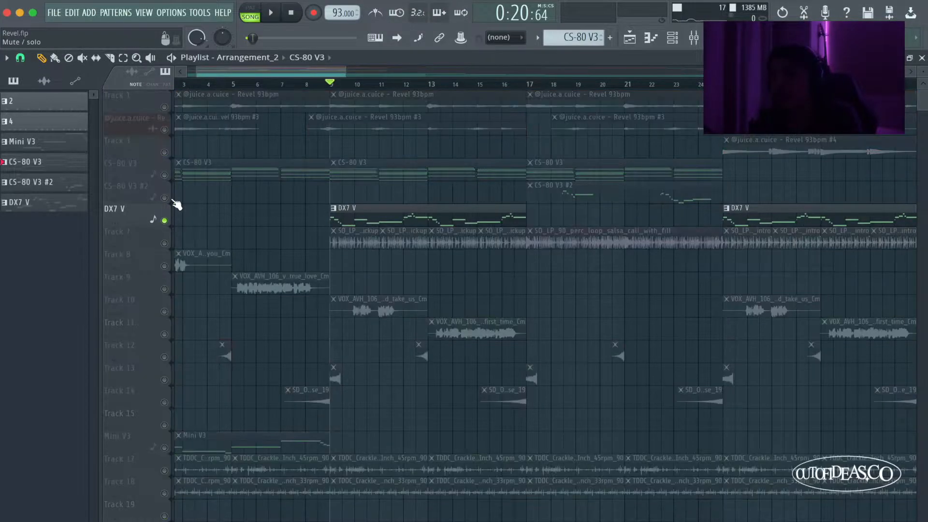
click(164, 198)
Play the DX7 V pattern while examining its synth's Voxy Organ preset, then stop playback and close the synth
click(478, 223)
key(space)
click(672, 37)
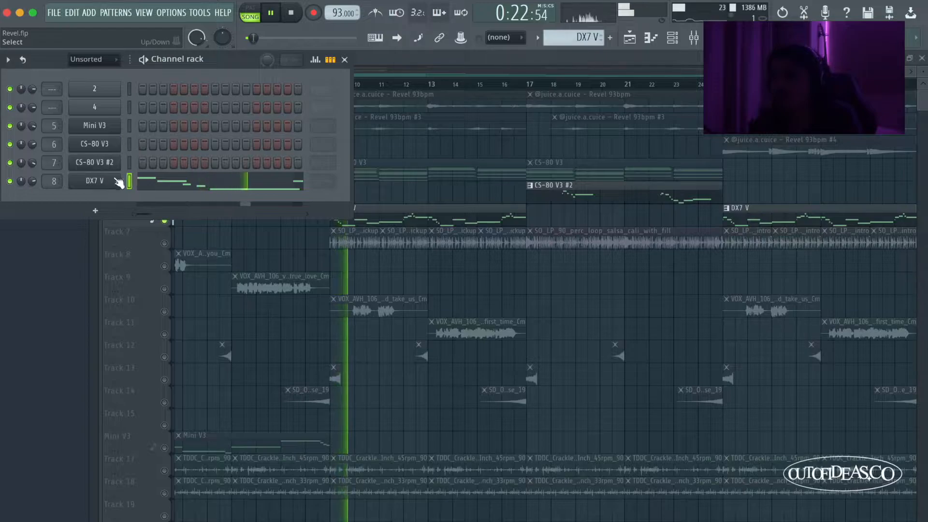
click(103, 177)
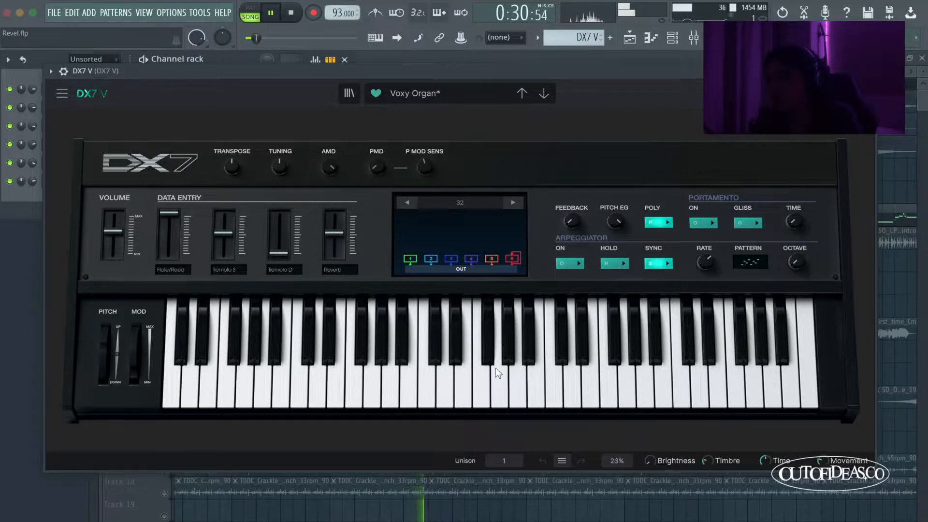
key(space)
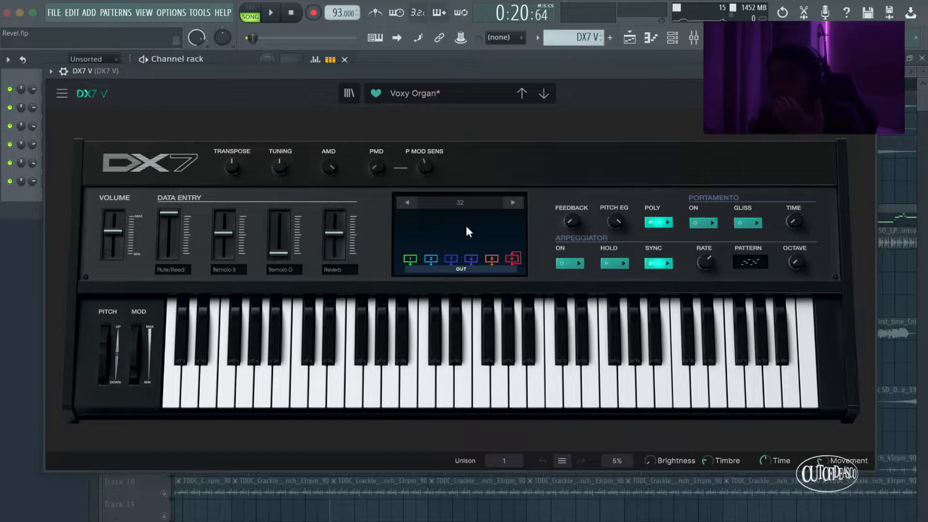
click(868, 71)
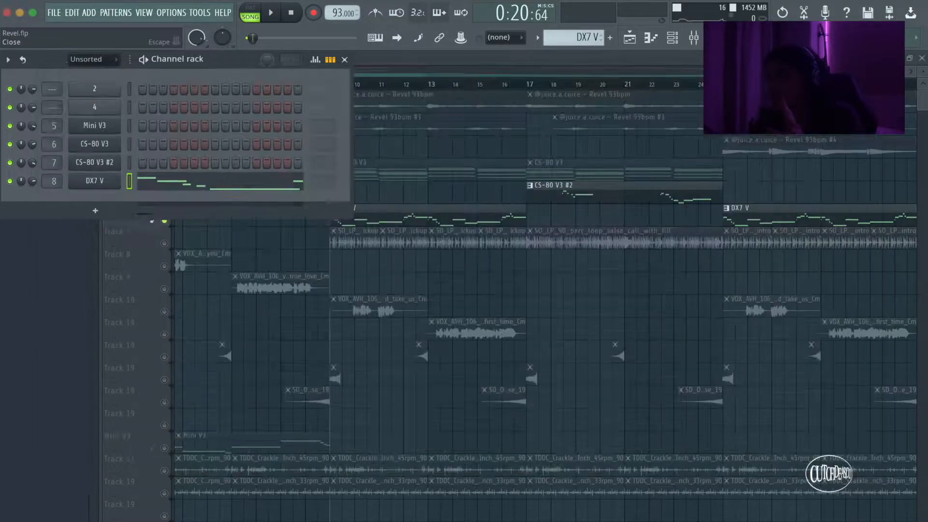
Play the CS-80 V3 #2 melody starting from bar 18
right_click(744, 183)
scroll(558, 106, up, 4)
click(512, 85)
click(544, 86)
key(space)
Select the CS-80 V3 #2 pattern and examine its synth's PWM Lead preset, then close the synth
click(672, 38)
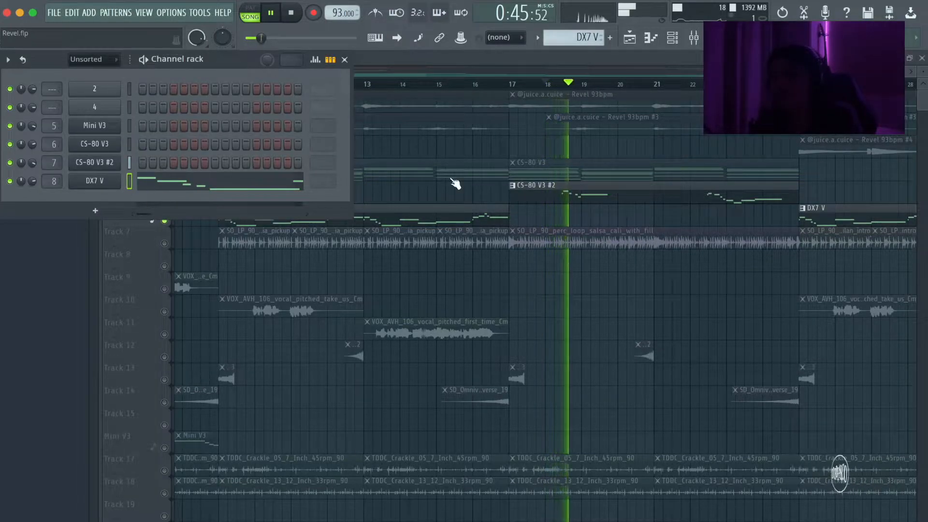
click(596, 187)
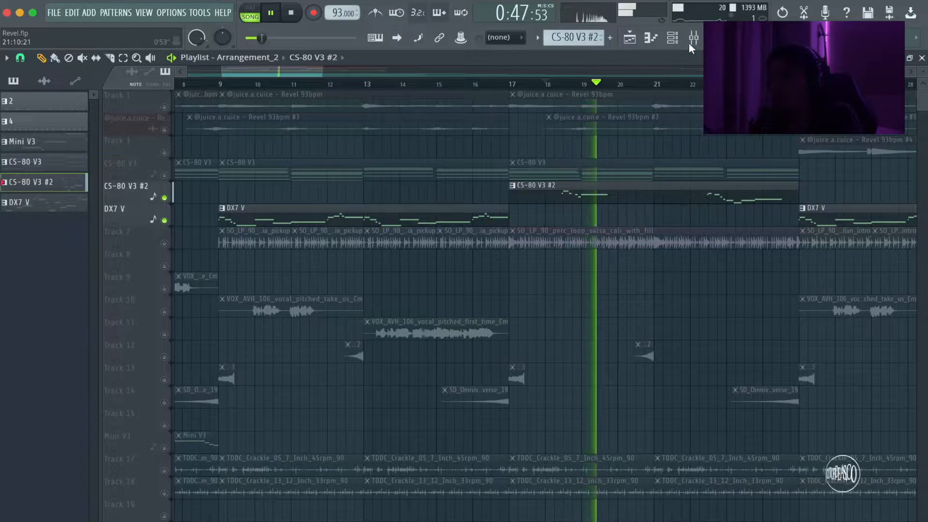
click(692, 41)
click(693, 41)
click(672, 41)
click(129, 164)
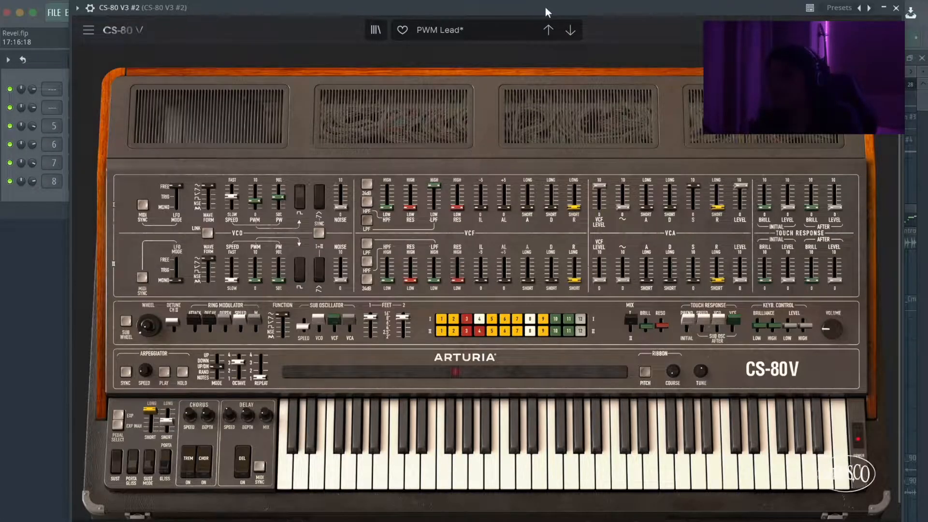
drag(544, 7, 531, 6)
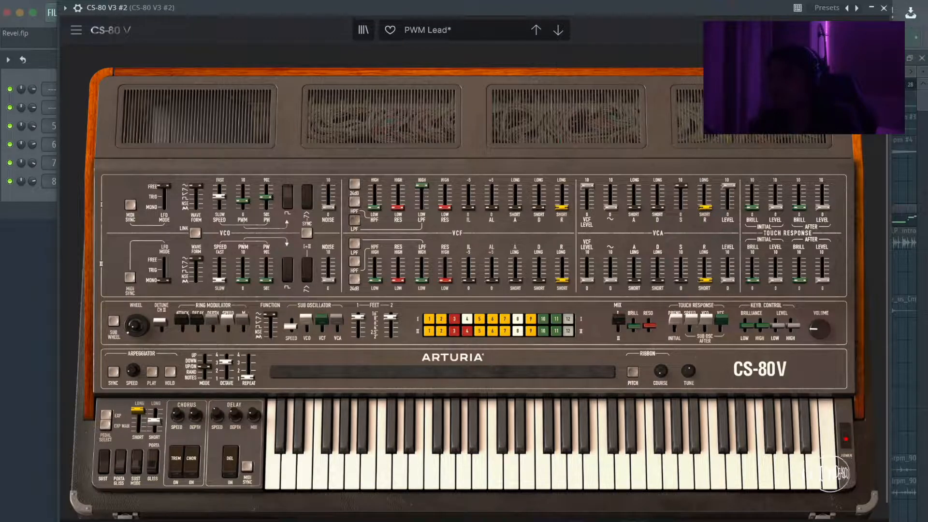
click(883, 8)
Inspect the CS-80 V3 #2 melody notes in the piano roll, then close it and stop playback
click(216, 156)
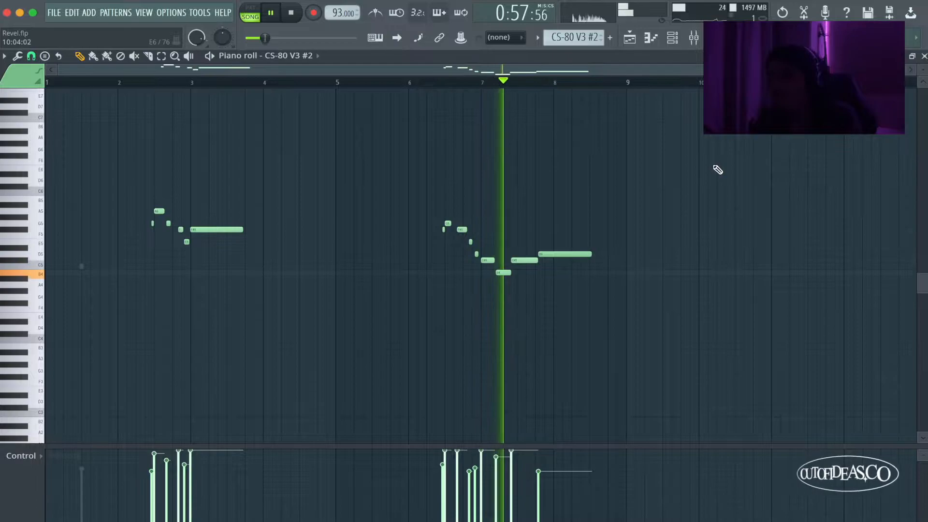
click(924, 56)
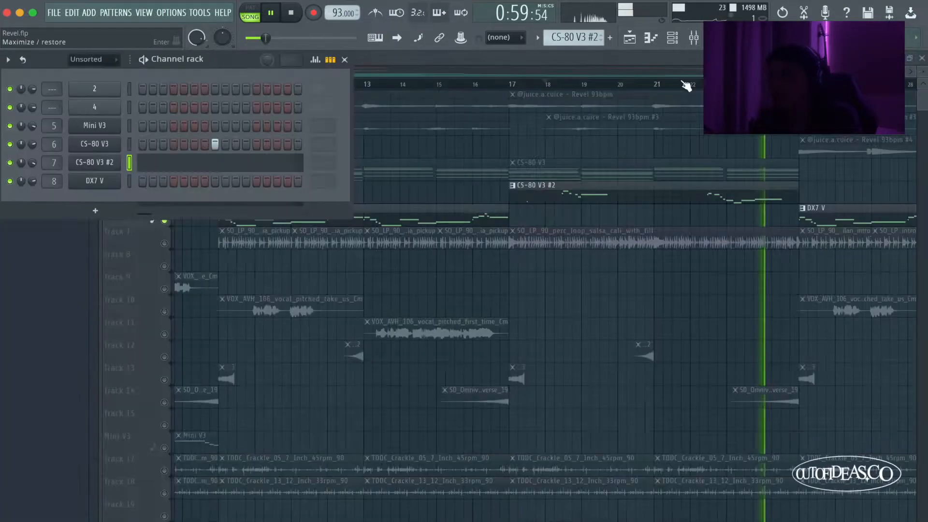
key(space)
Unmute all playlist tracks and return the playhead to the start of the song
super+right_click(856, 190)
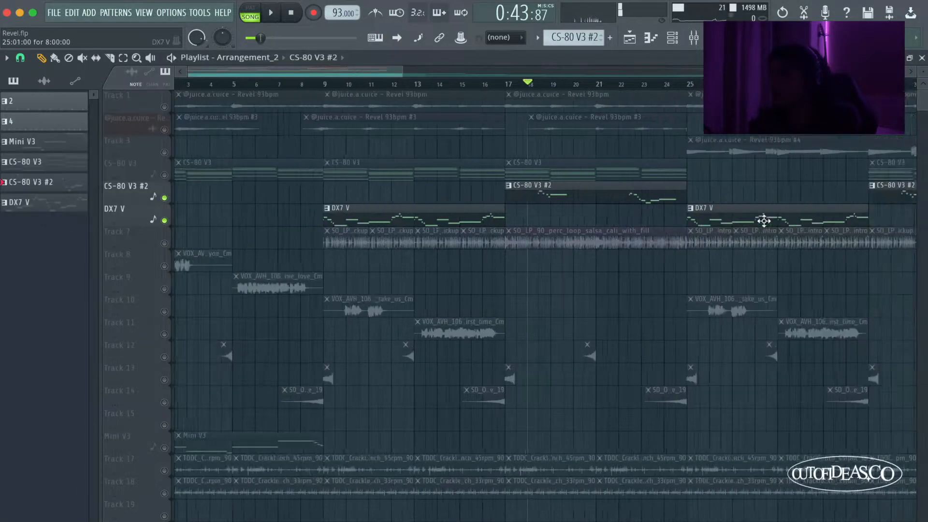
right_click(165, 198)
right_click(165, 198)
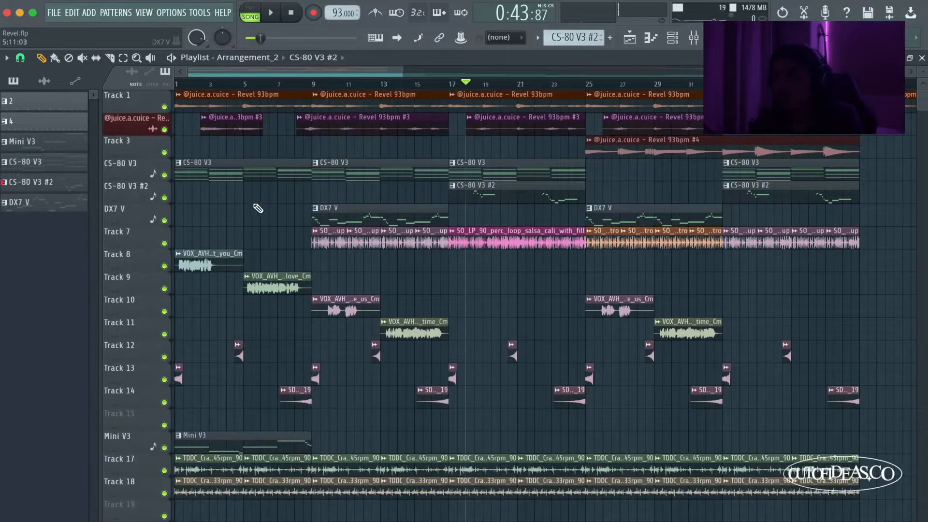
click(177, 85)
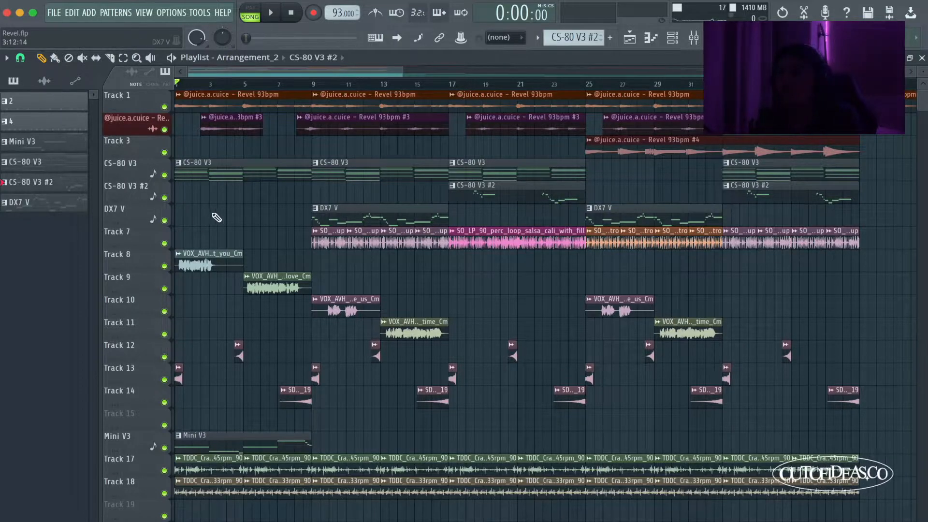
Play the full arrangement briefly from the start, then stop playback
scroll(124, 215, up, 4)
mouse_move(143, 242)
mouse_down()
mouse_move(122, 254)
mouse_move(122, 377)
mouse_move(145, 243)
mouse_up()
ctrl+click(226, 191)
key(space)
scroll(130, 216, up, 4)
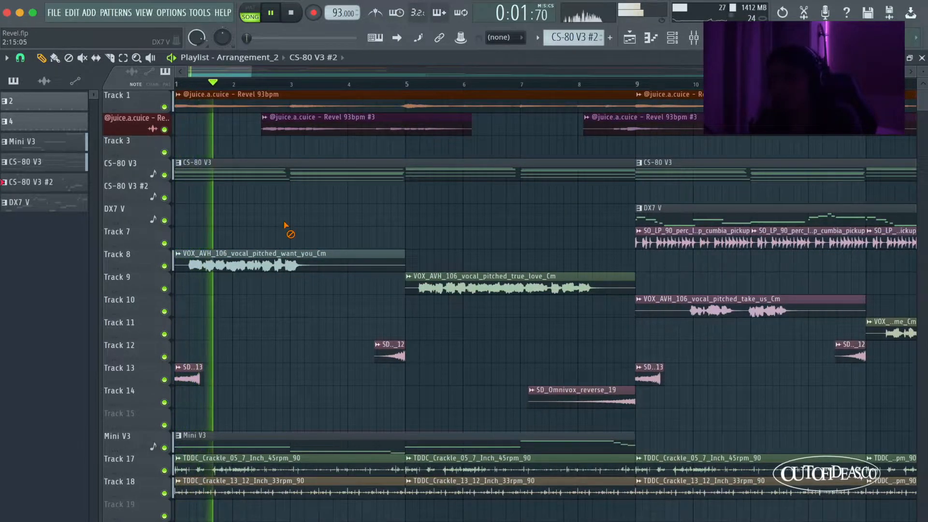
scroll(310, 226, down, 3)
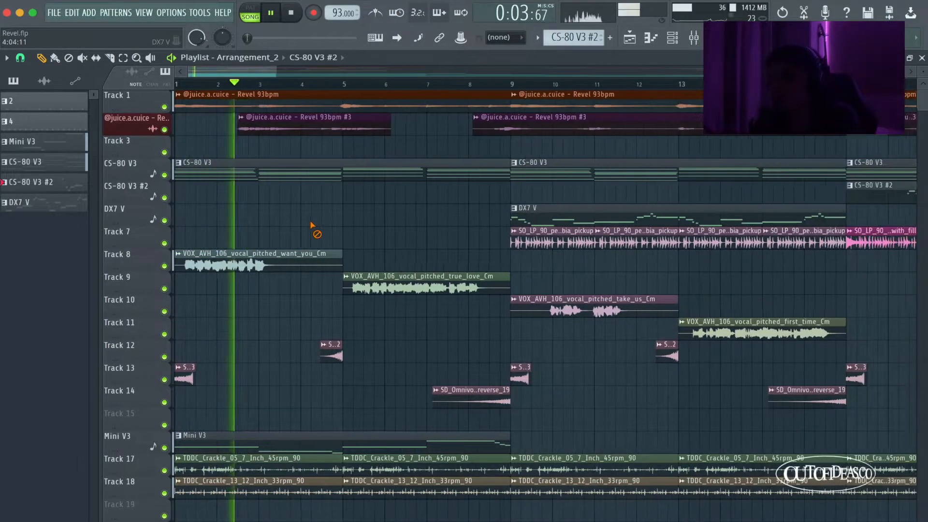
key(space)
Look over the pitched vocal sample clips on Tracks 8 to 11
drag(132, 254, 127, 336)
mouse_move(133, 351)
mouse_down()
mouse_move(143, 263)
mouse_move(133, 334)
mouse_up()
ctrl+click(279, 337)
scroll(281, 339, down, 7)
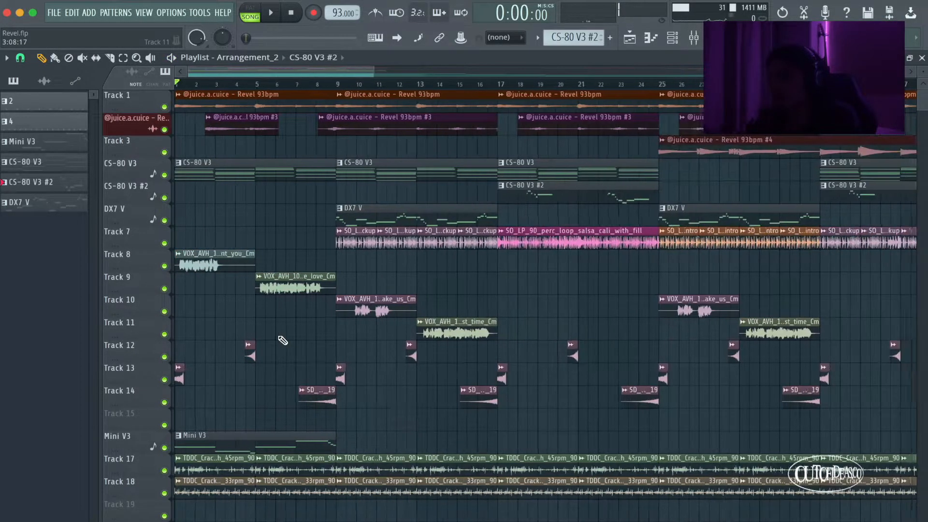
scroll(140, 314, up, 6)
scroll(142, 314, up, 3)
drag(140, 263, 141, 336)
ctrl+click(257, 330)
scroll(257, 329, down, 3)
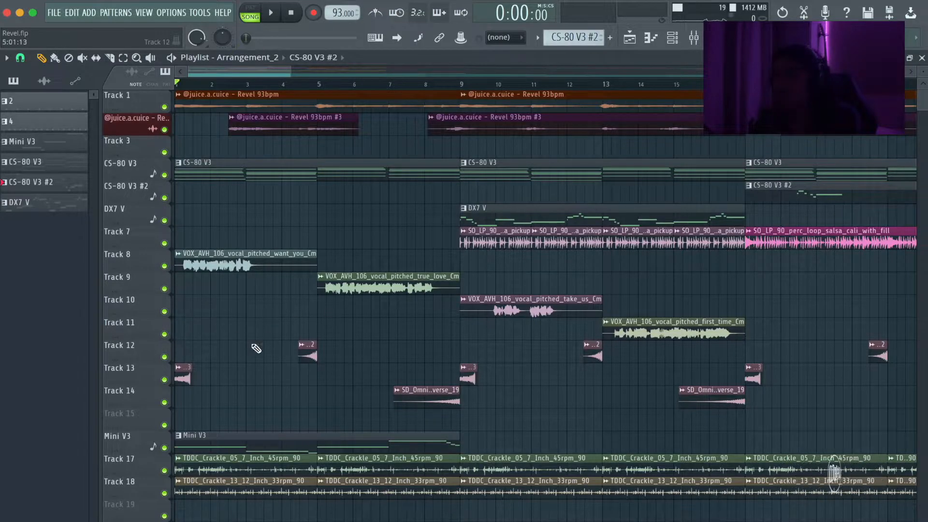
scroll(148, 312, up, 2)
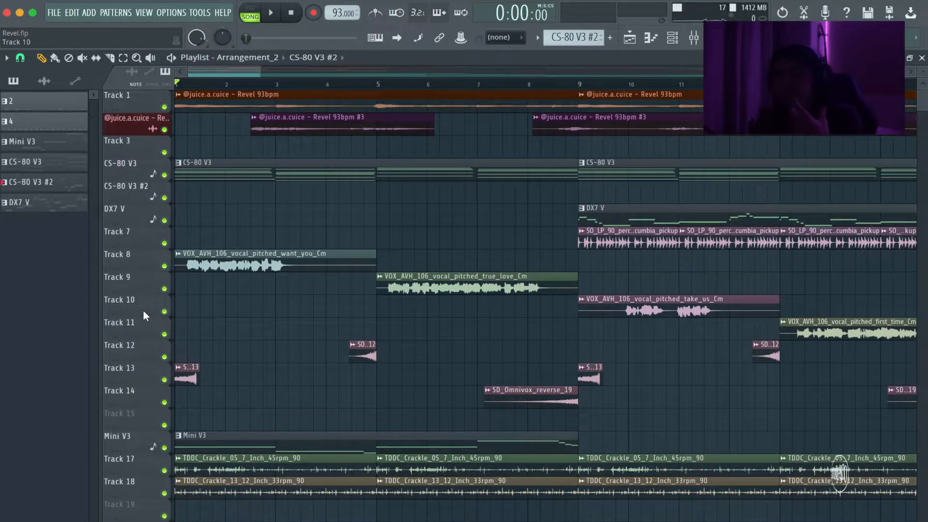
scroll(187, 307, up, 2)
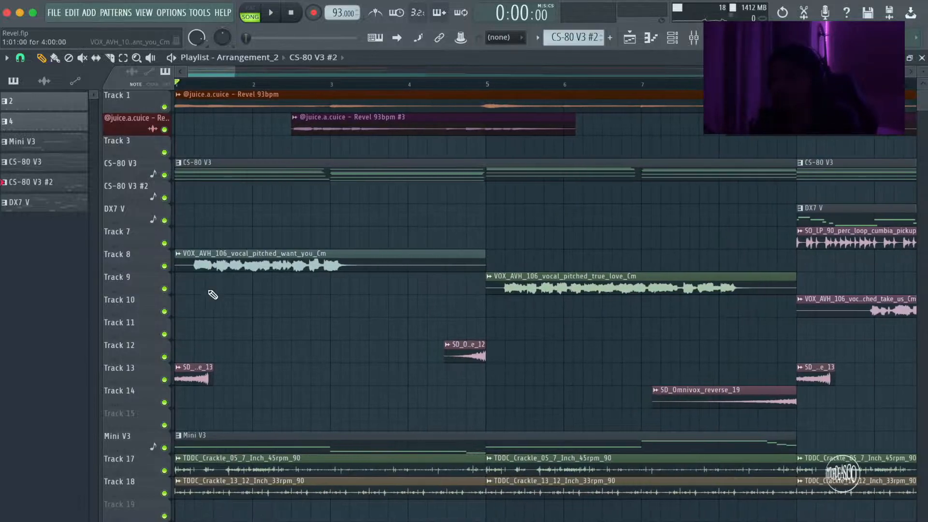
scroll(261, 290, down, 6)
mouse_move(155, 263)
mouse_down()
mouse_move(152, 329)
mouse_move(158, 266)
mouse_up()
ctrl+click(210, 302)
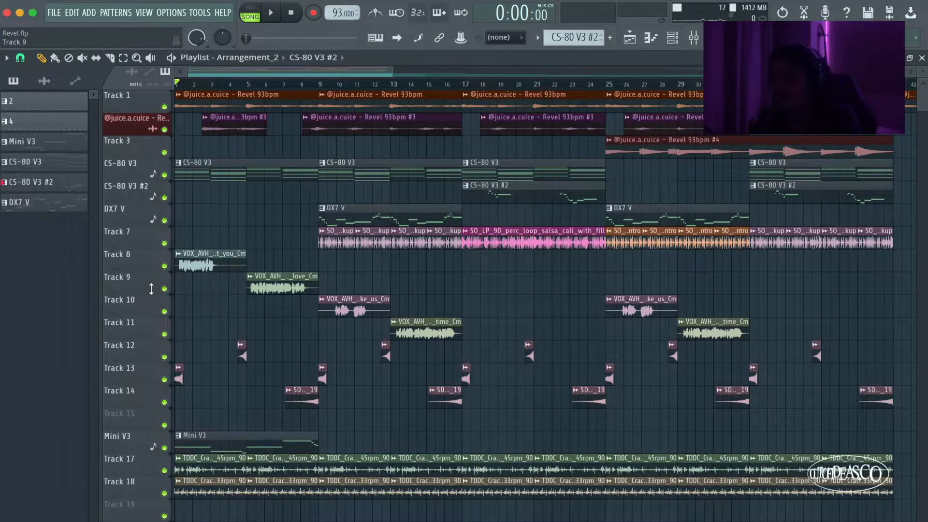
Examine how the vocal clips and Track 7 percussion loops are laid out across the whole arrangement
scroll(423, 252, up, 5)
scroll(437, 263, down, 3)
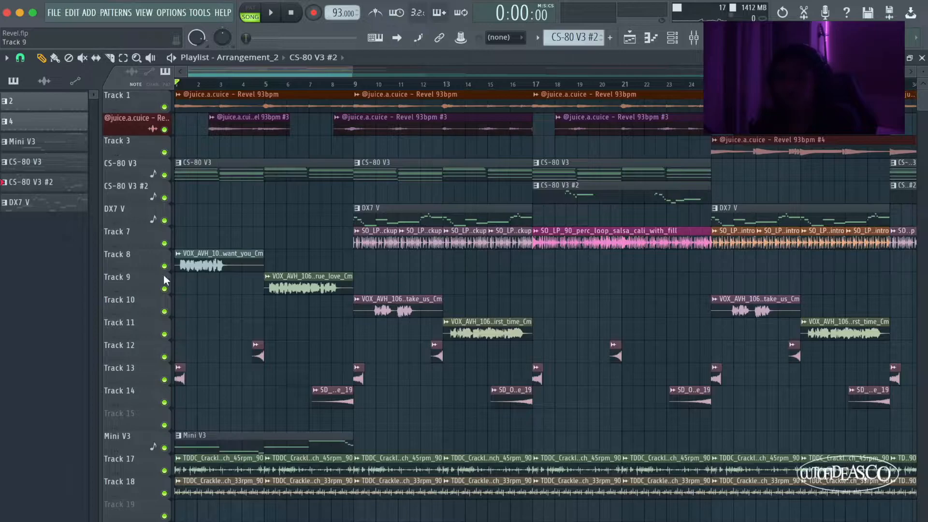
scroll(254, 226, up, 2)
scroll(449, 263, down, 2)
scroll(530, 284, down, 2)
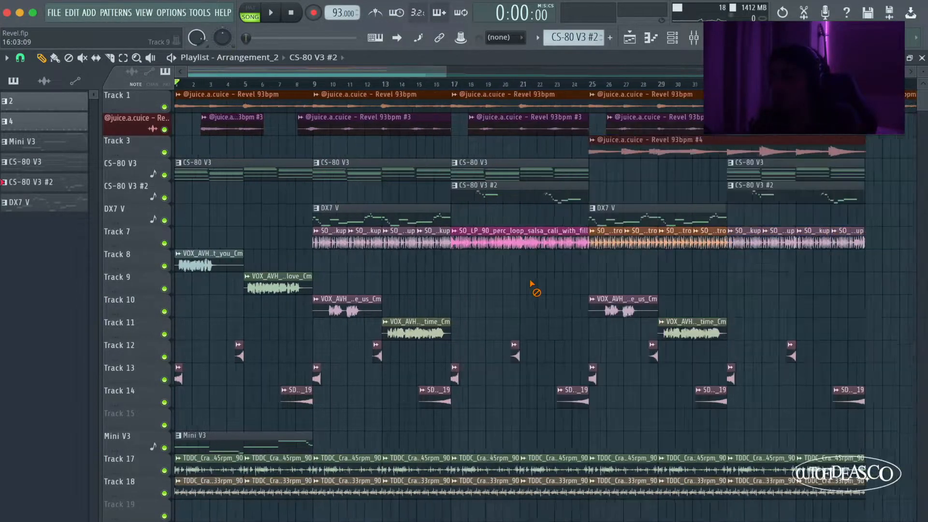
scroll(531, 285, down, 2)
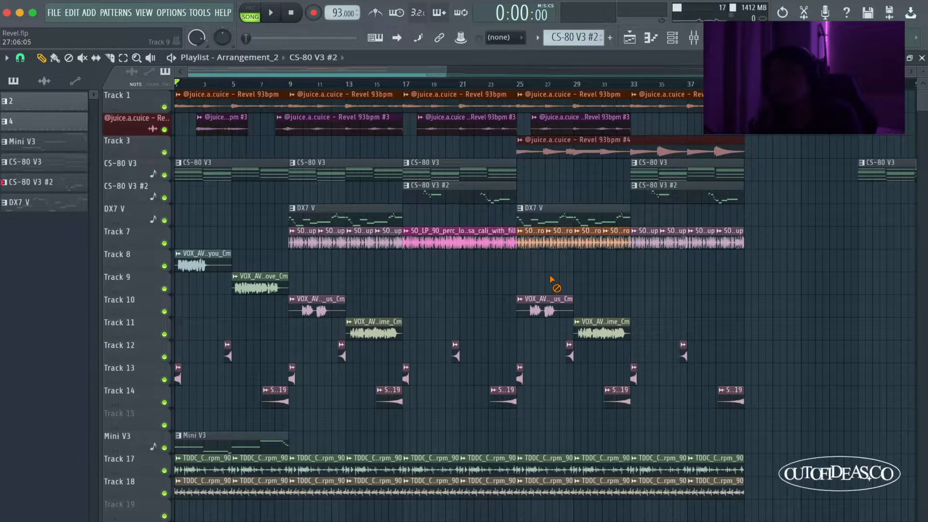
scroll(338, 261, up, 4)
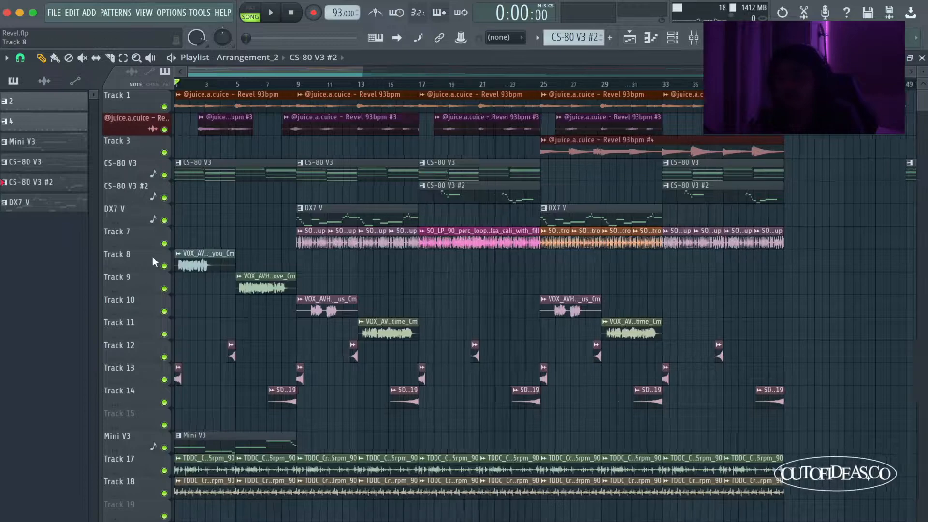
drag(142, 257, 134, 329)
click(220, 330)
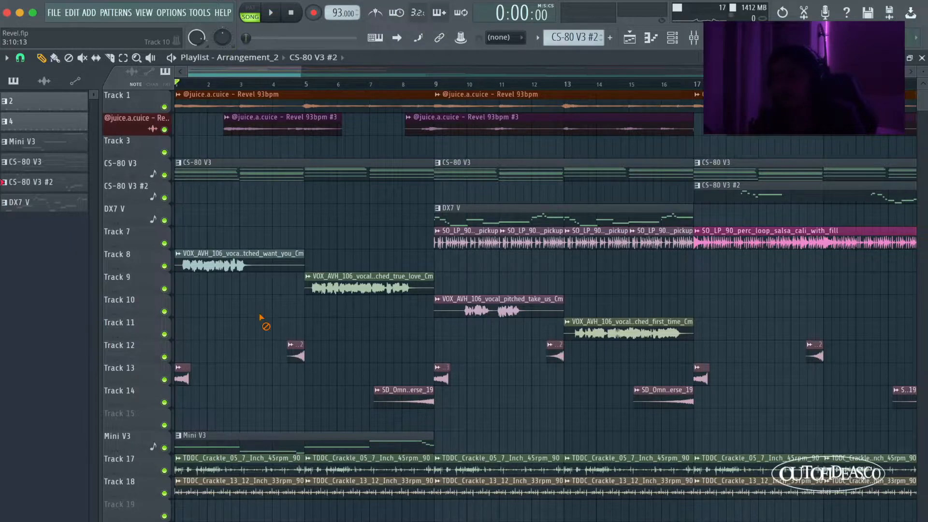
scroll(436, 293, down, 5)
drag(825, 239, 535, 238)
click(713, 279)
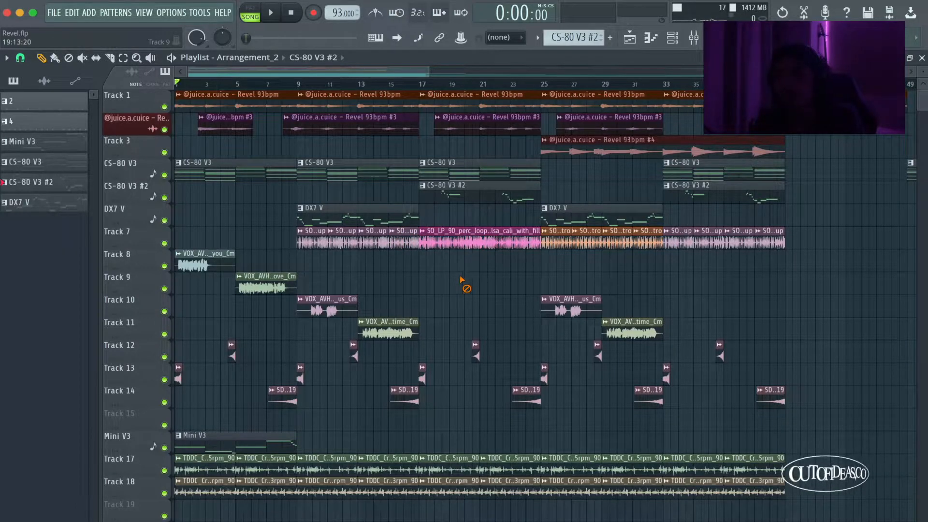
Play only the vocals on Tracks 8 to 11, then stop and show the vox 1 channel in the mixer
drag(789, 255, 301, 282)
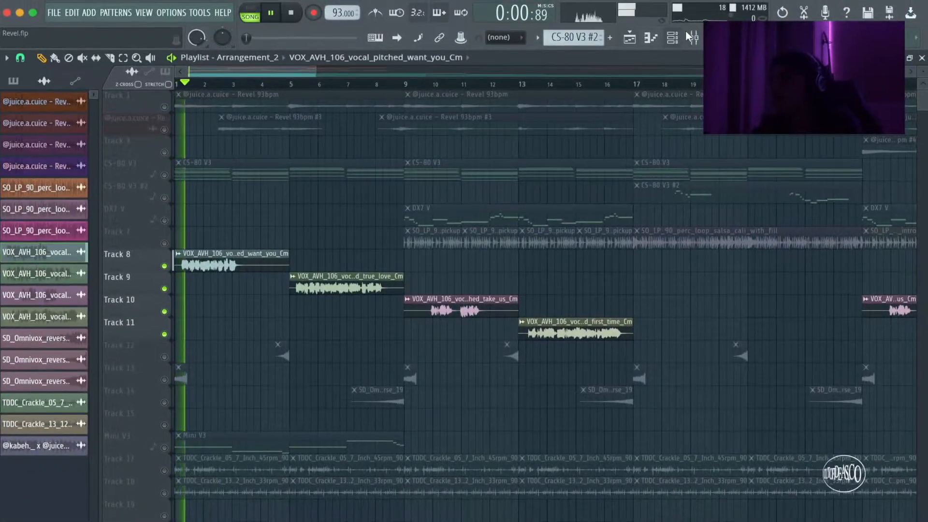
click(687, 34)
key(space)
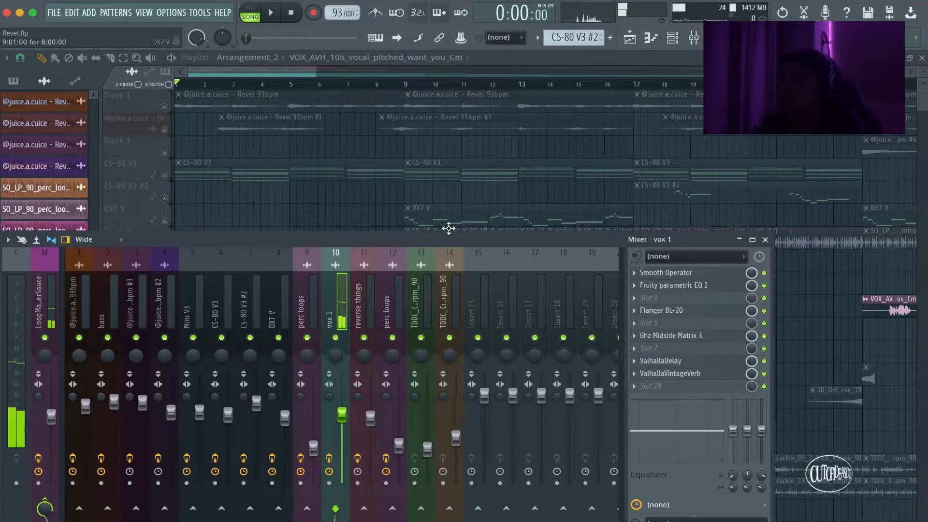
Examine the Smooth Operator settings on the vox 1 channel, then open its Fruity parametric EQ 2
click(671, 272)
drag(425, 125, 449, 133)
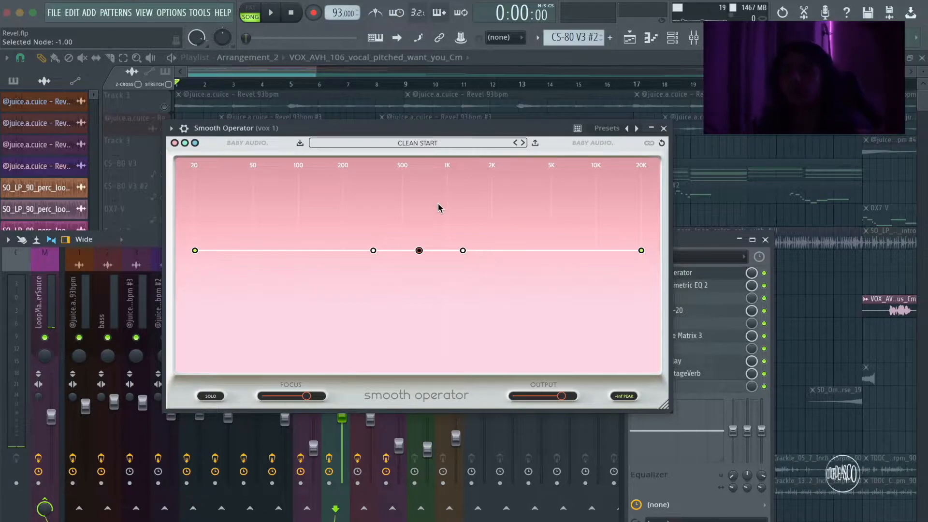
click(663, 128)
click(691, 285)
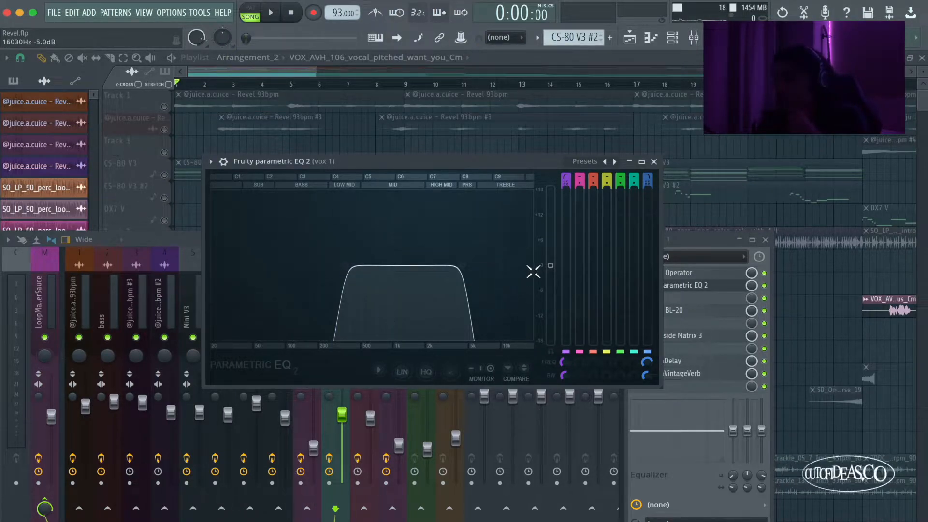
Close the vox 1 equalizer and review the Flanger BL-20 and Ghz Midside Matrix 3 settings on that channel
click(654, 161)
click(700, 311)
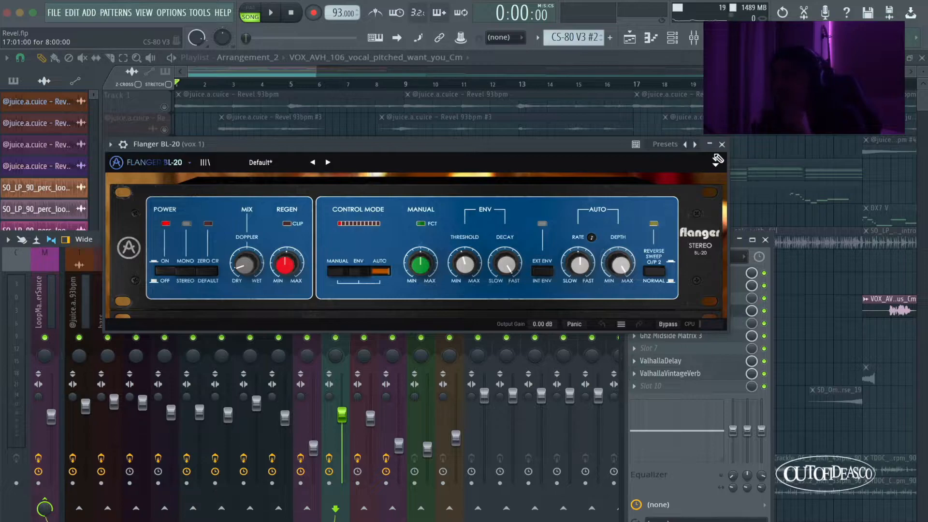
click(721, 144)
click(666, 334)
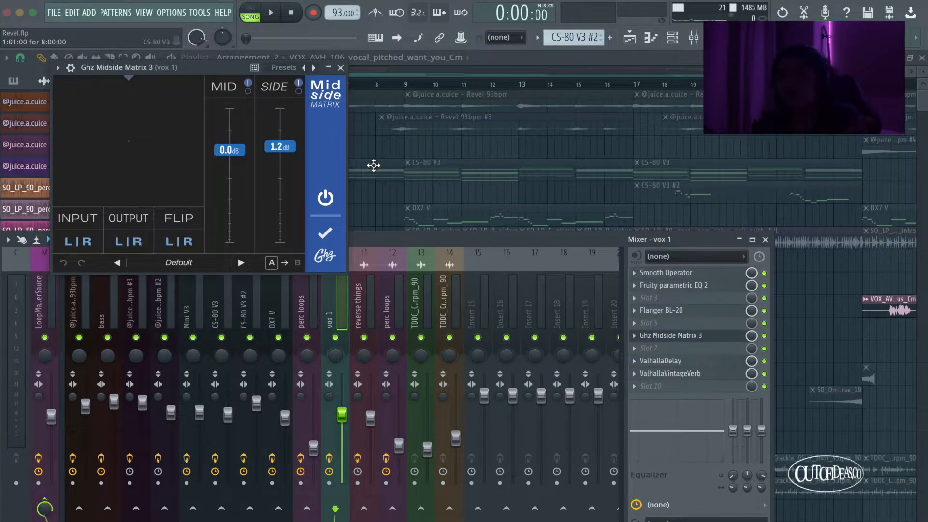
click(341, 68)
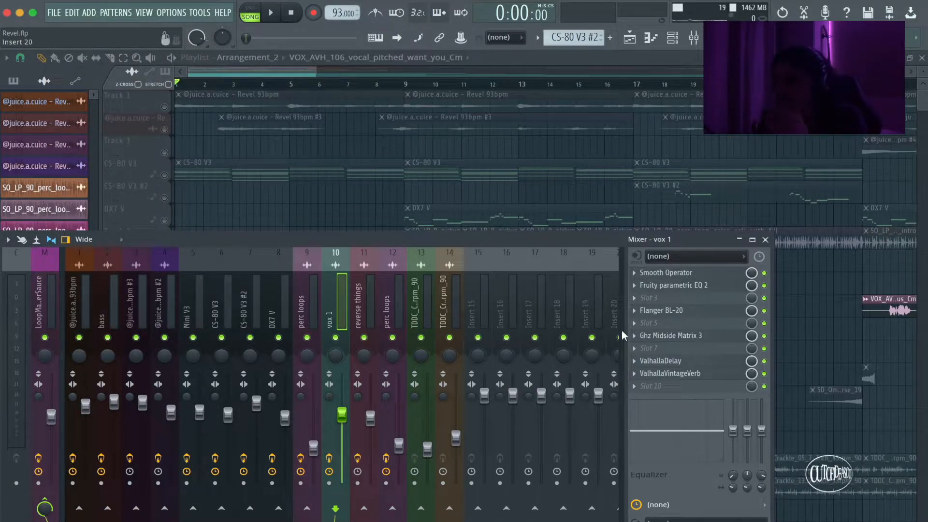
Review the ValhallaDelay and ValhallaVintageVerb settings on vox 1, then close the mixer to return to the playlist
click(662, 361)
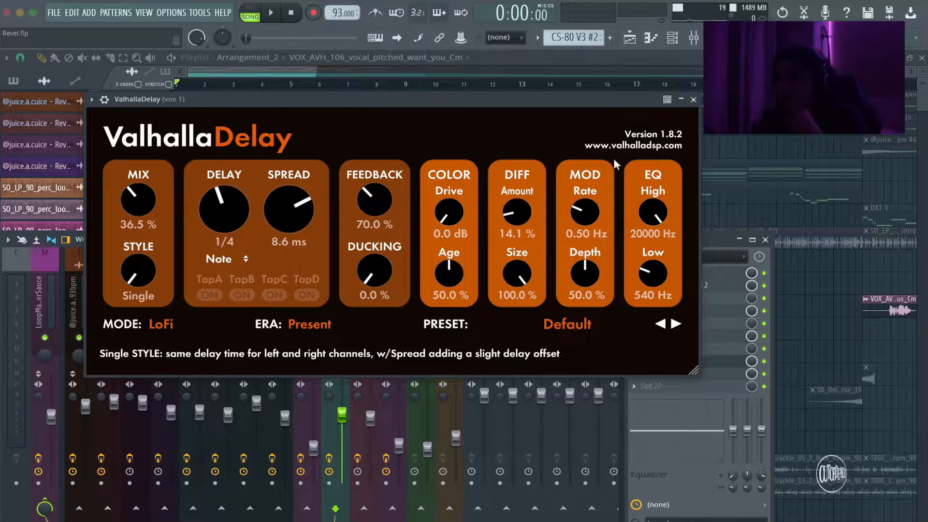
click(694, 100)
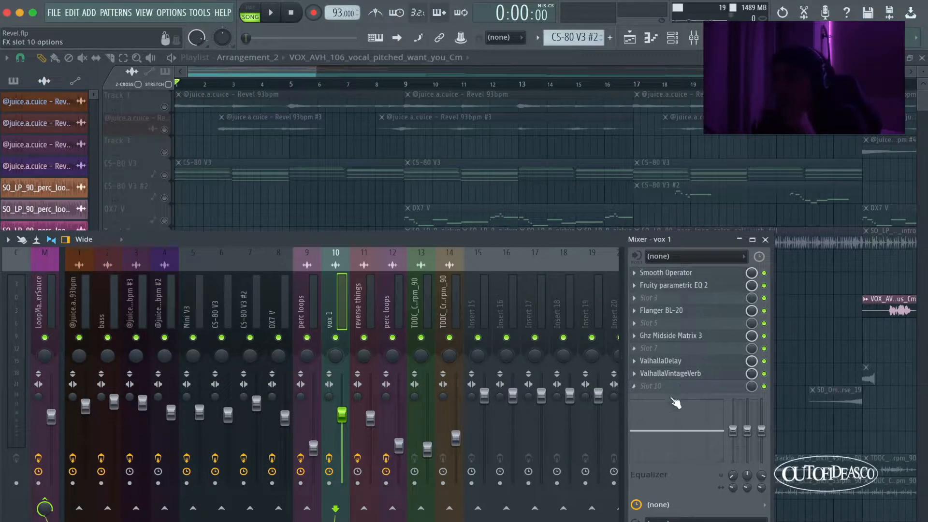
click(683, 373)
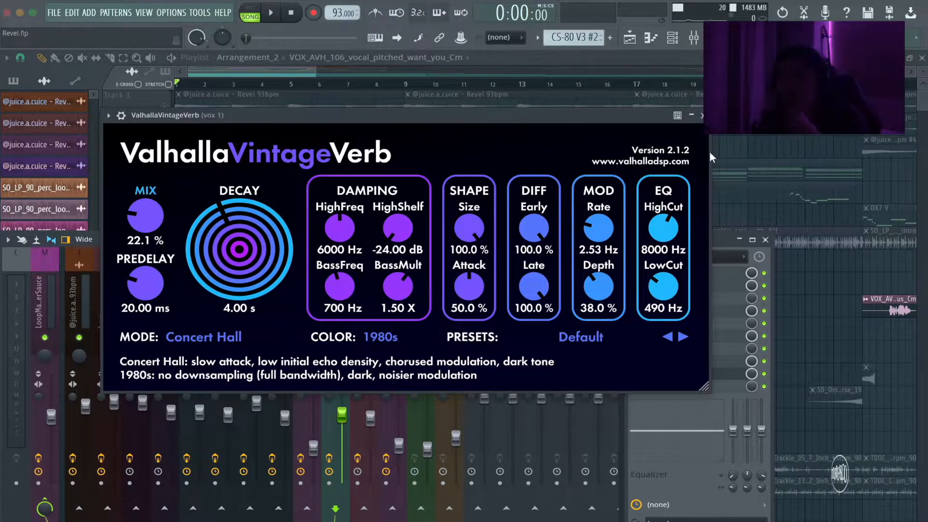
click(703, 114)
key(F9)
scroll(298, 219, down, 1)
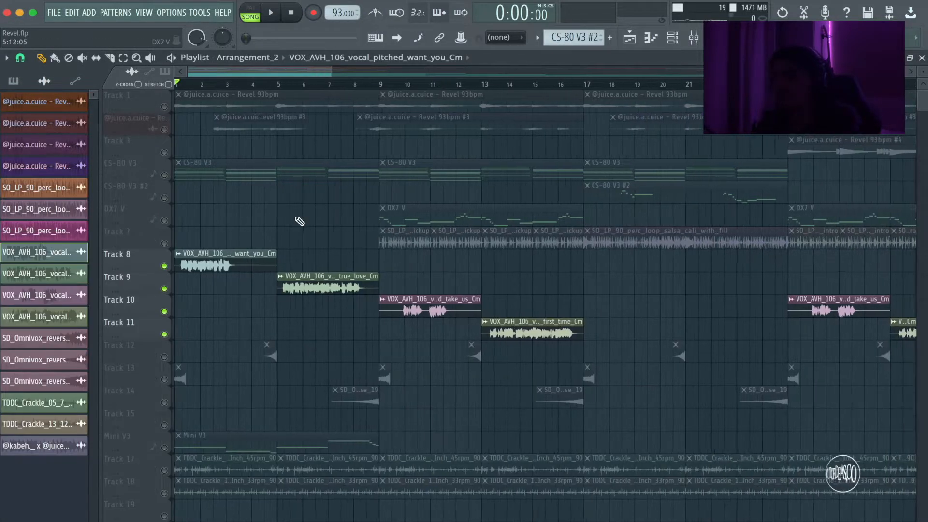
Open the VOX_AVH_106_vocal_pitched_want_you_Cm sample from Track 8 in Edison, play it dry, then close its windows
double_click(214, 255)
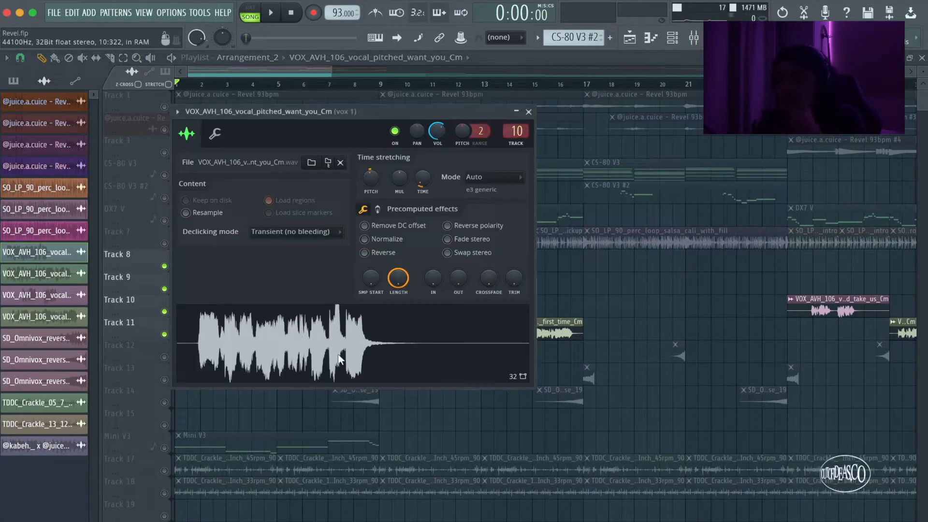
right_click(340, 335)
click(398, 390)
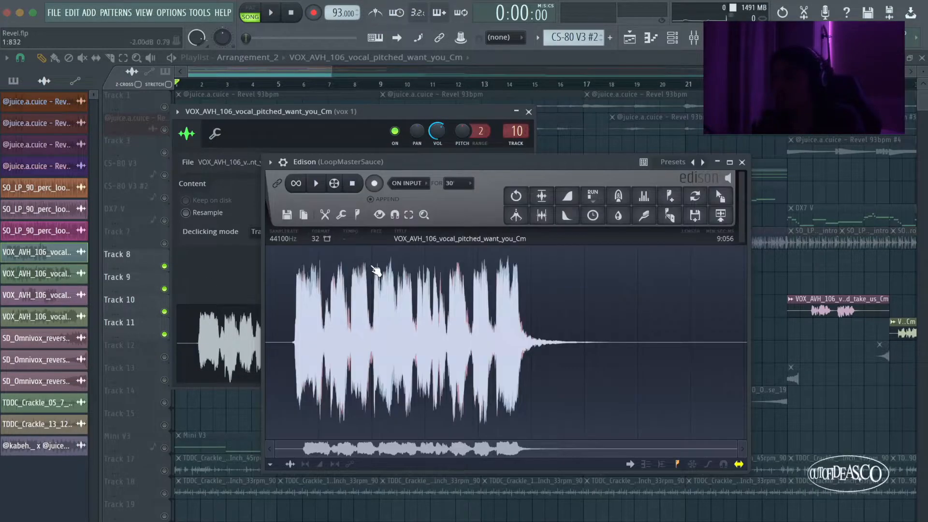
key(space)
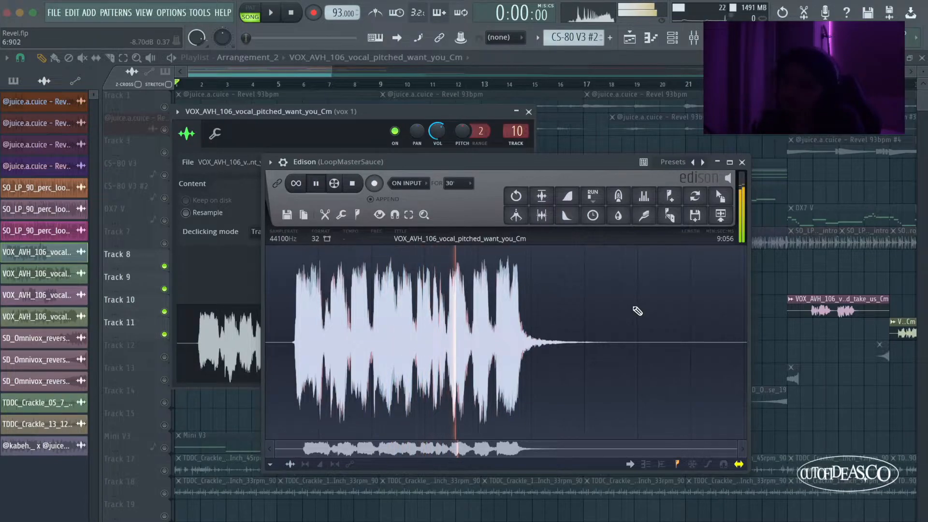
click(742, 162)
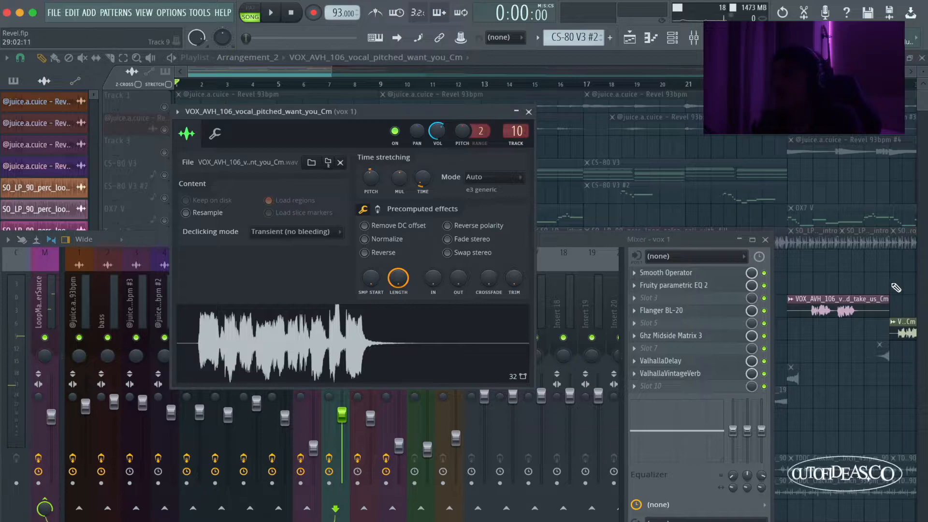
click(892, 284)
Look over the vocal clips on Tracks 8 to 11 across the arrangement, rechecking the want_you clip on Track 8
scroll(140, 290, up, 4)
double_click(216, 254)
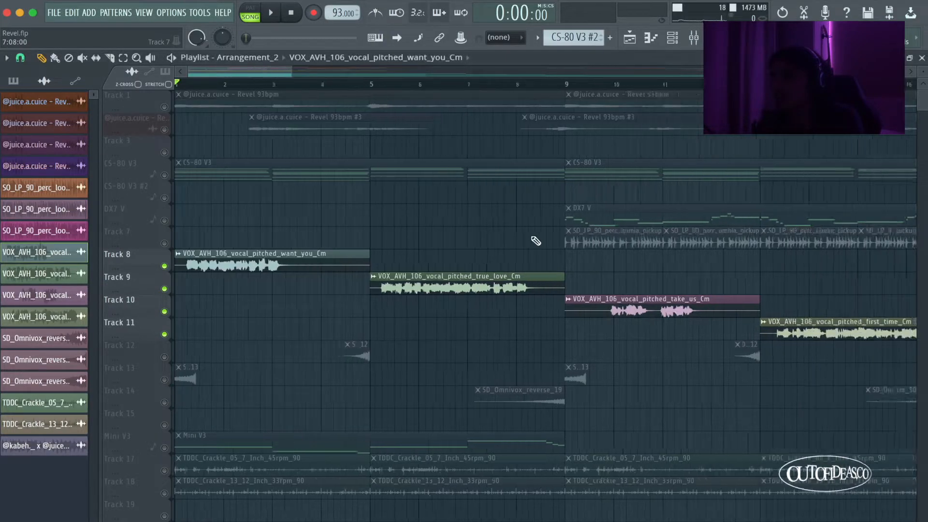
scroll(535, 243, down, 4)
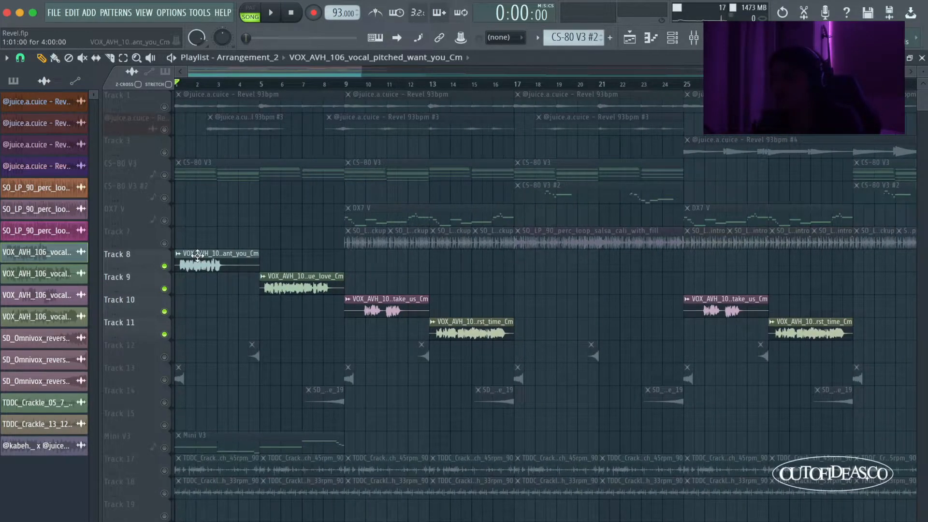
double_click(197, 255)
key(Escape)
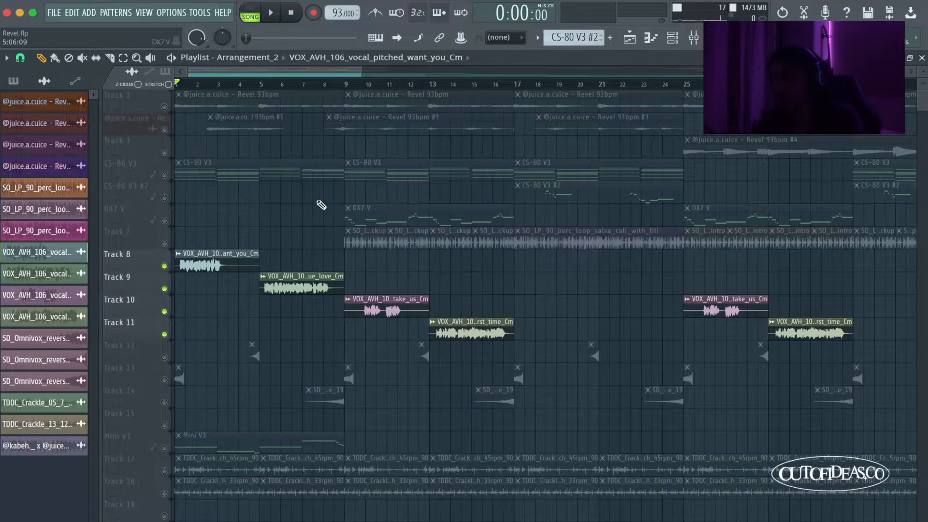
scroll(242, 261, down, 4)
scroll(212, 280, up, 4)
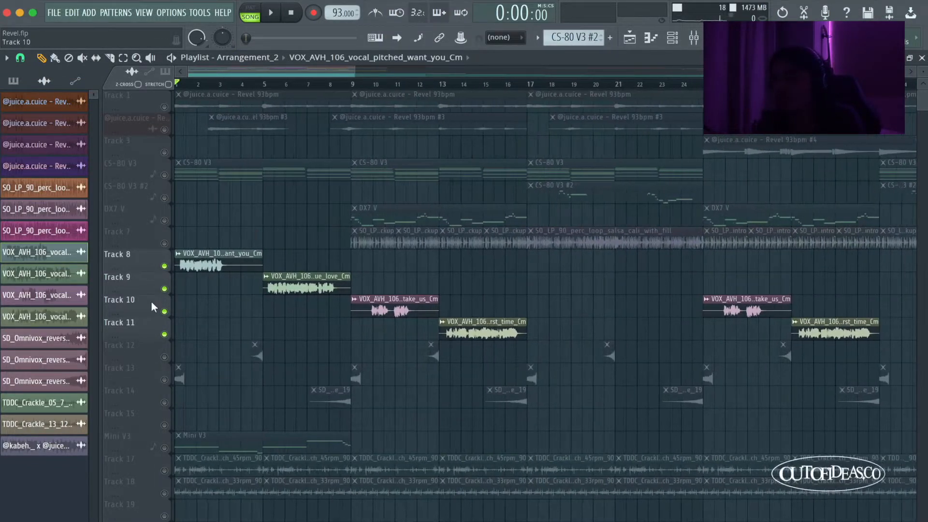
scroll(170, 358, up, 2)
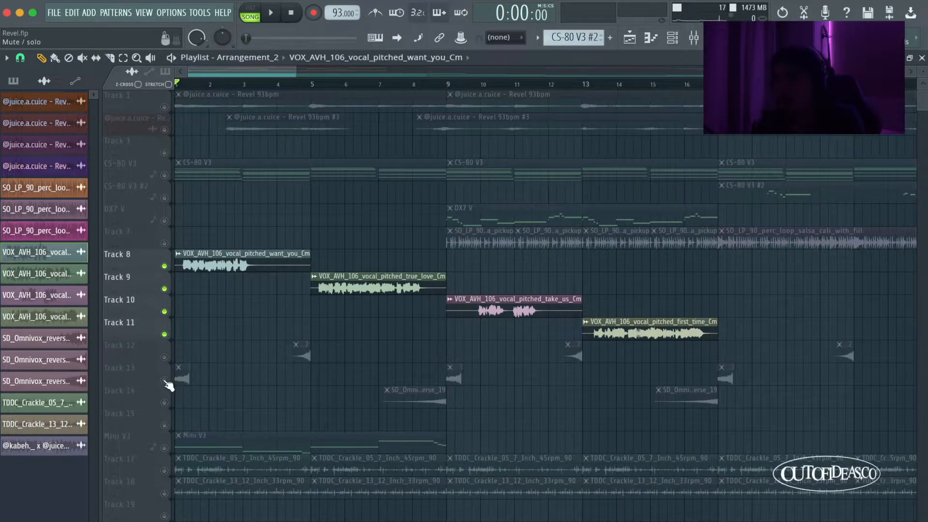
Isolate the SD_Omnivox reverse samples by leaving only Tracks 12, 13 and 14 unmuted
right_click(165, 380)
click(164, 402)
click(164, 357)
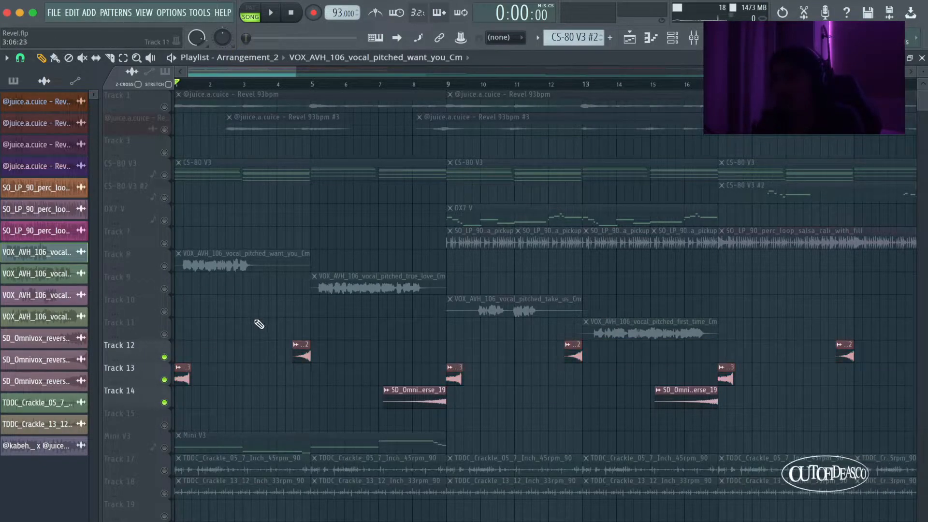
drag(145, 348, 163, 396)
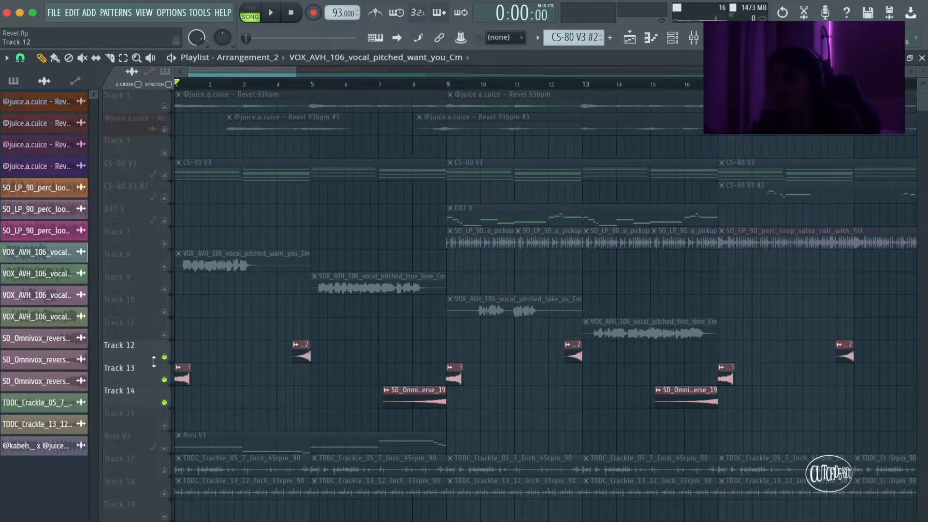
click(228, 340)
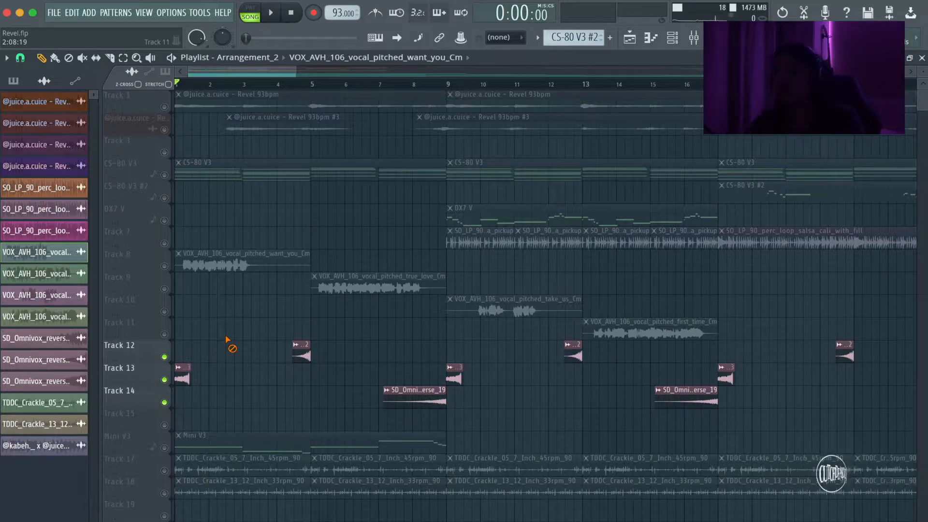
Play the isolated reverse samples from the start, skipping ahead to just before bars 5 and 9, then stop
key(space)
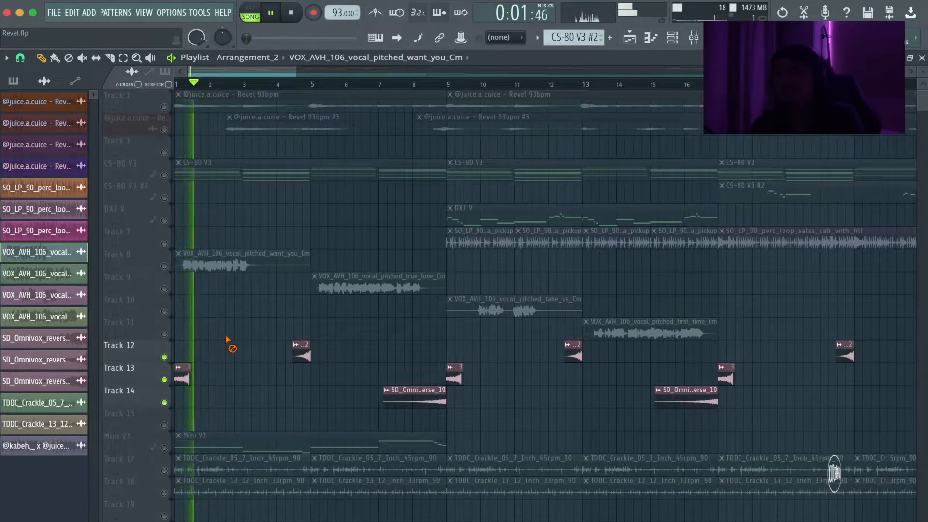
scroll(271, 328, up, 3)
click(308, 89)
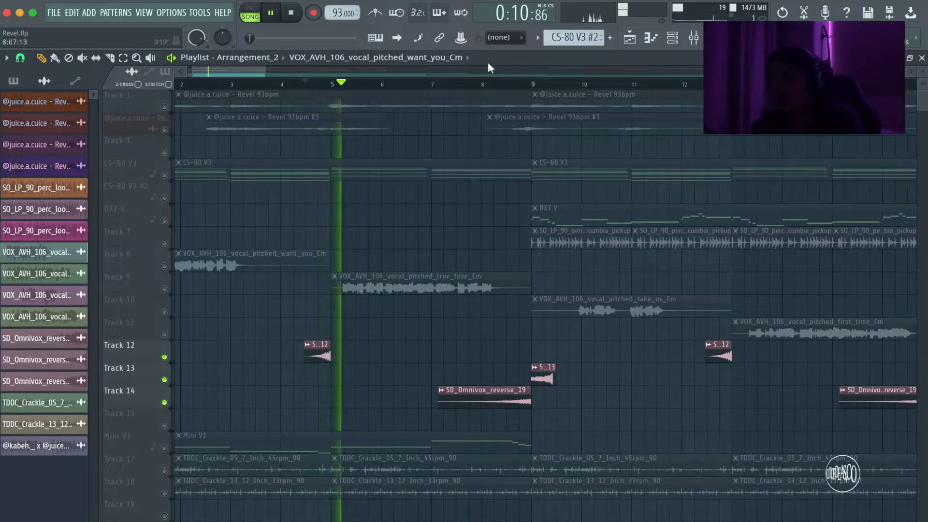
click(483, 85)
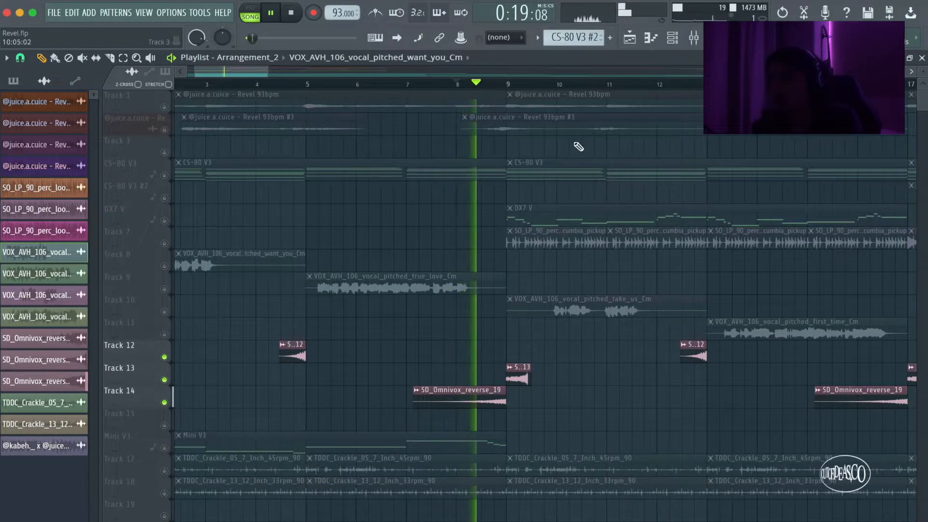
scroll(585, 193, down, 4)
scroll(556, 199, right, 4)
click(289, 394)
key(space)
Show the reverse things channel in the mixer, review its ValhallaVintageVerb settings, then close the plugin and mixer
key(F9)
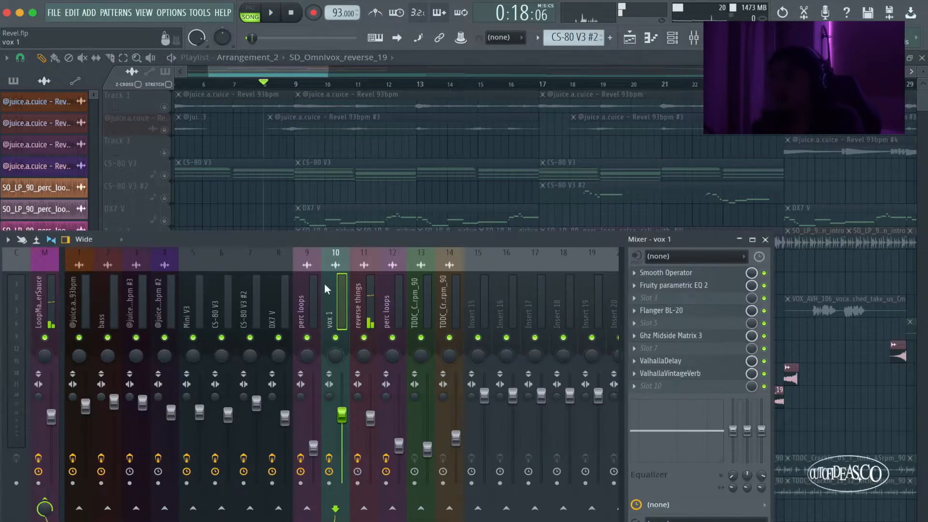
click(362, 303)
click(678, 361)
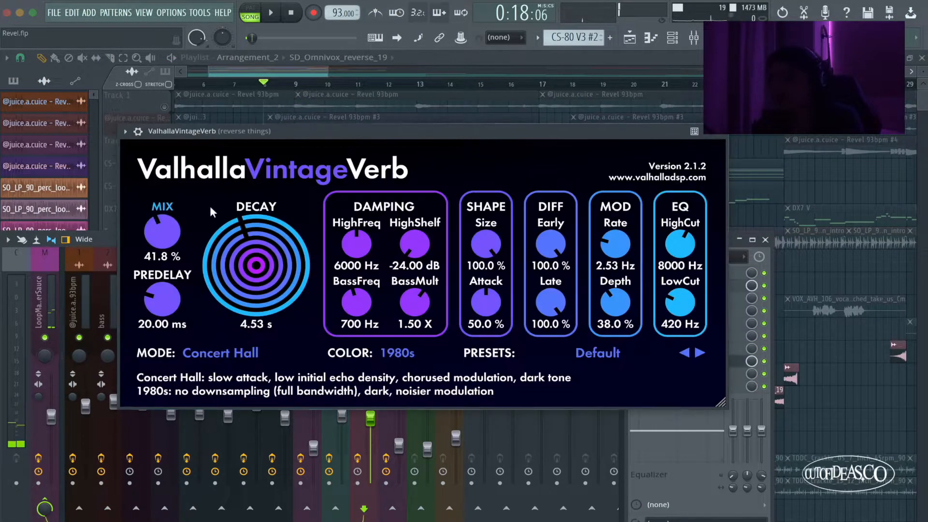
click(718, 131)
key(F9)
Review the reverse sample placement, then end the solo so that all arrangement tracks are unmuted
scroll(839, 167, down, 3)
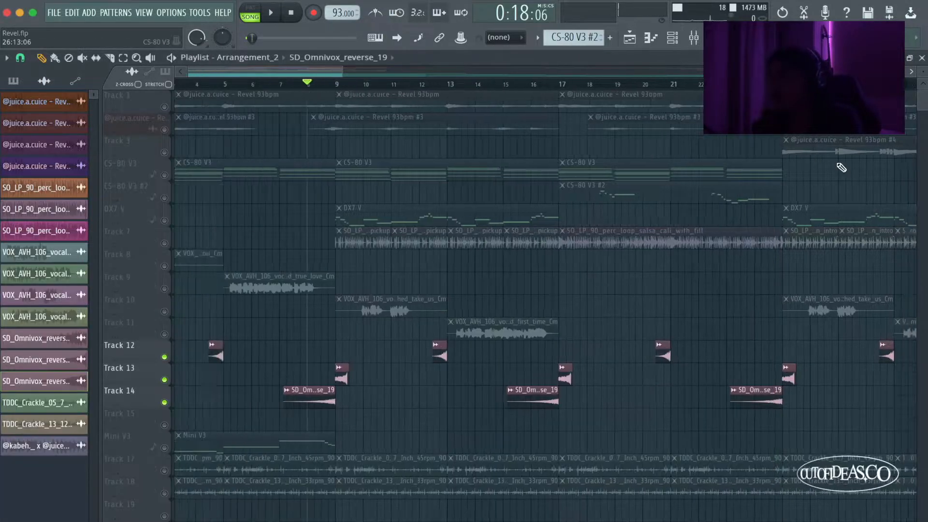
scroll(108, 335, up, 4)
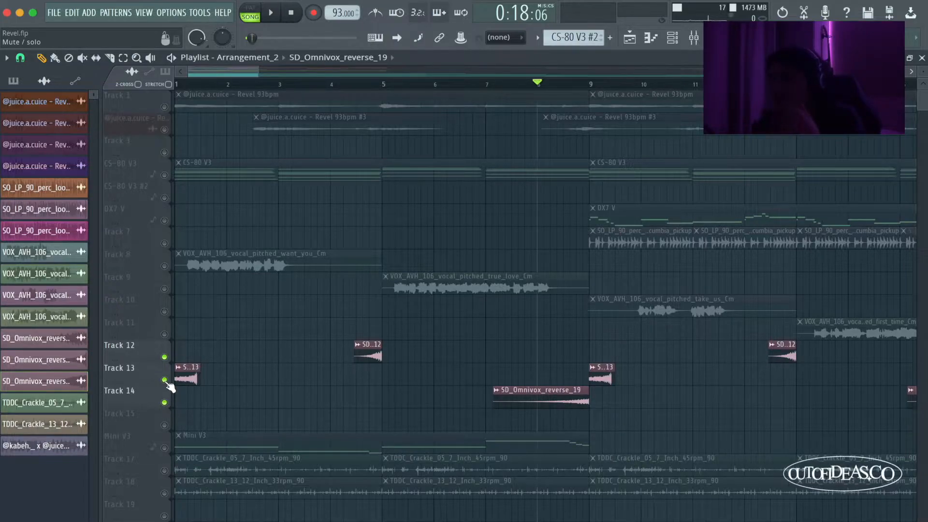
right_click(165, 357)
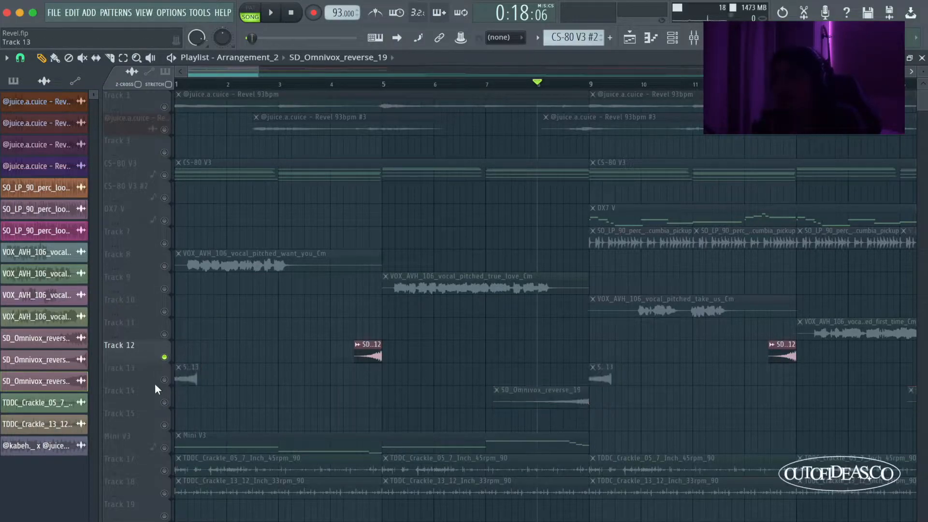
right_click(164, 381)
right_click(164, 380)
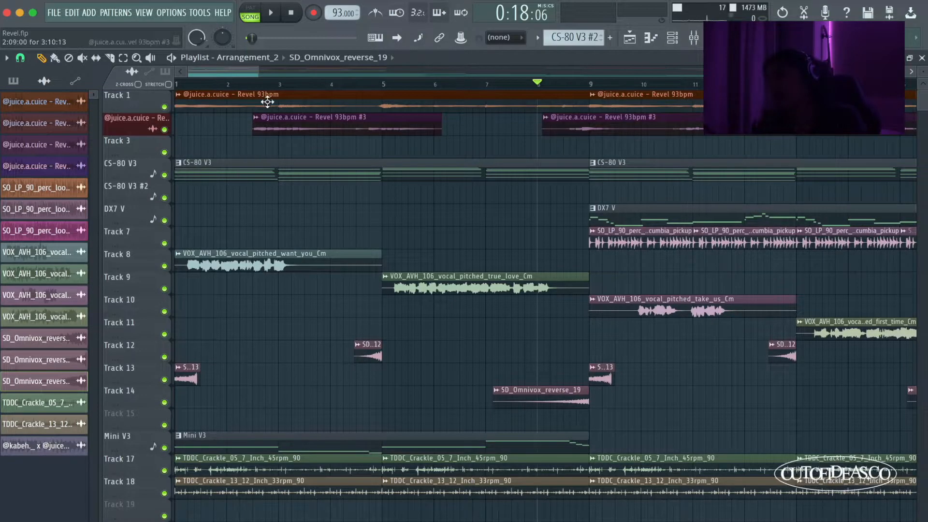
Play the full arrangement from bar 1 with all layers active, then stop playback
click(178, 84)
key(space)
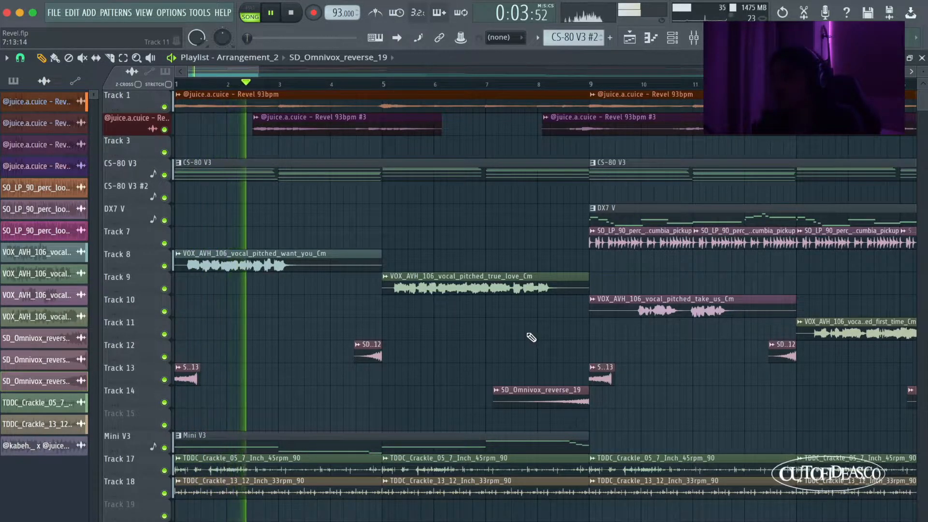
key(space)
Solo the percussion loops on Track 7 and place the playhead at bar 9, where they begin
scroll(530, 336, down, 3)
scroll(449, 309, up, 5)
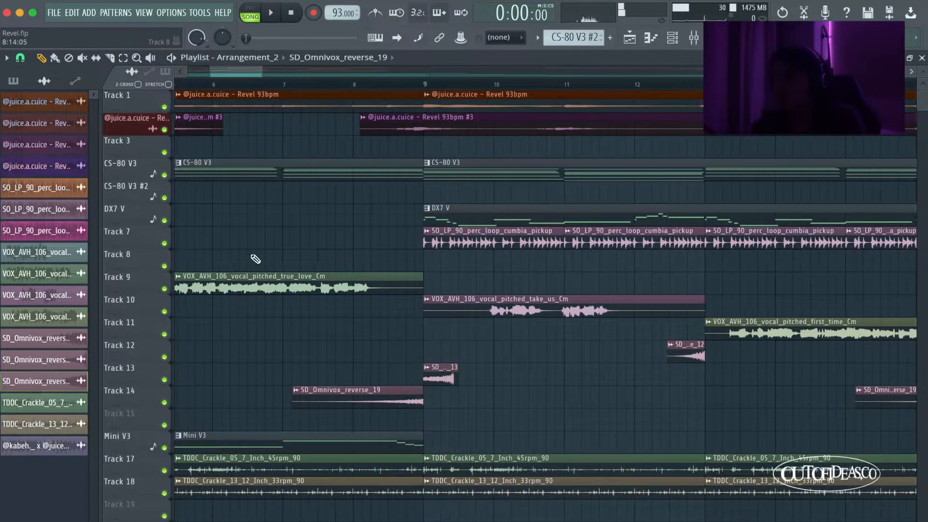
right_click(166, 244)
scroll(422, 261, down, 6)
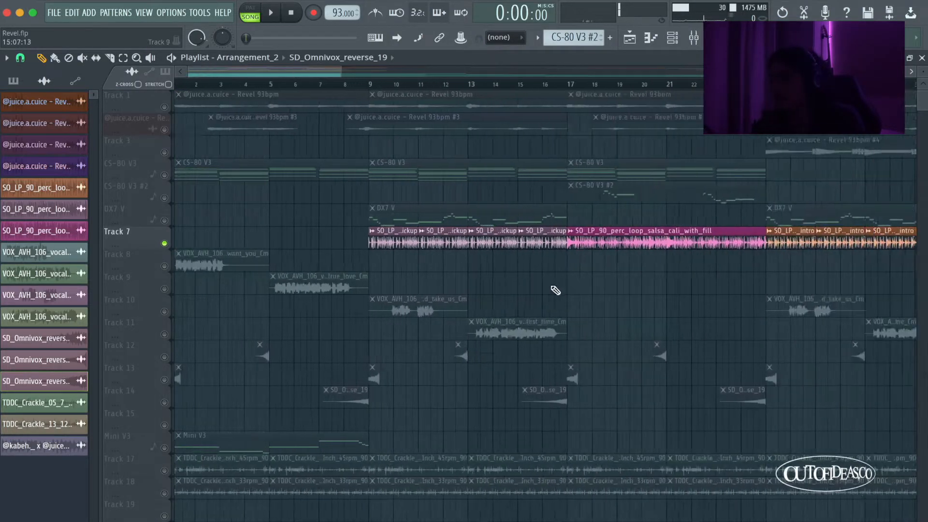
scroll(267, 274, up, 3)
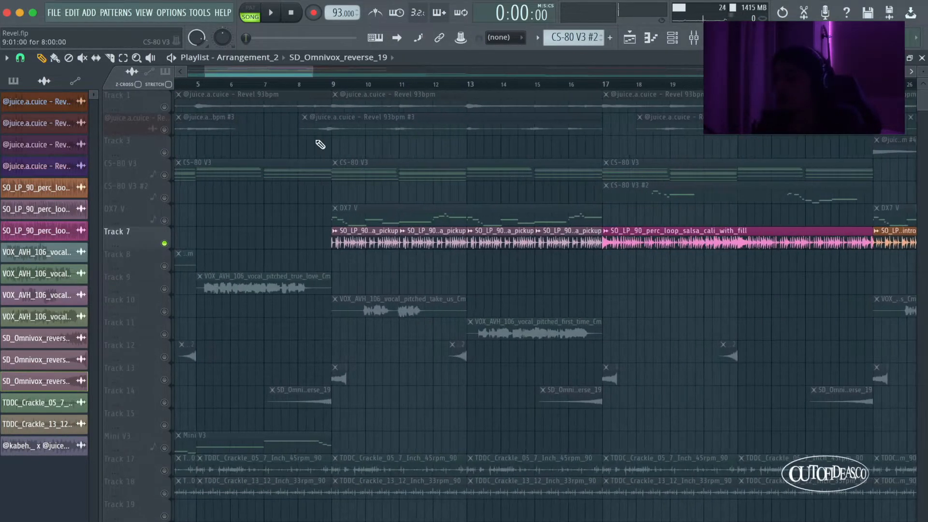
click(331, 86)
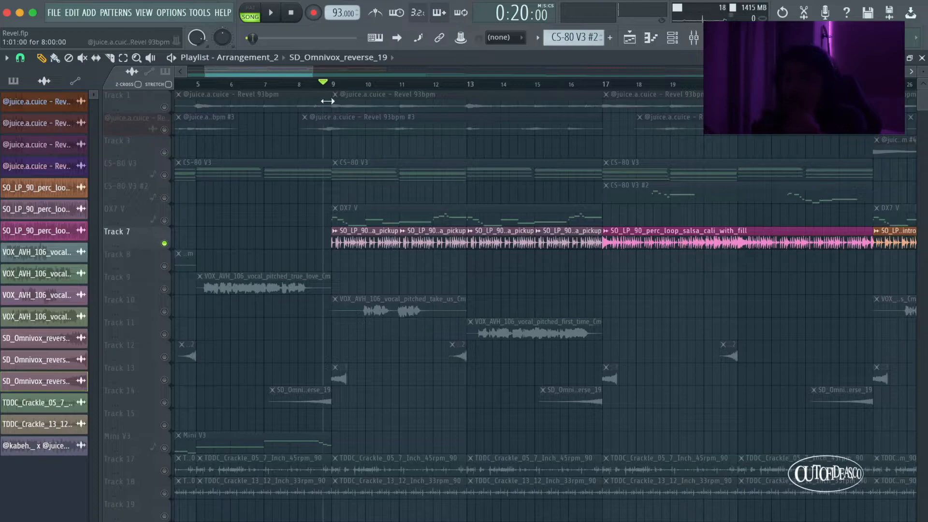
click(340, 85)
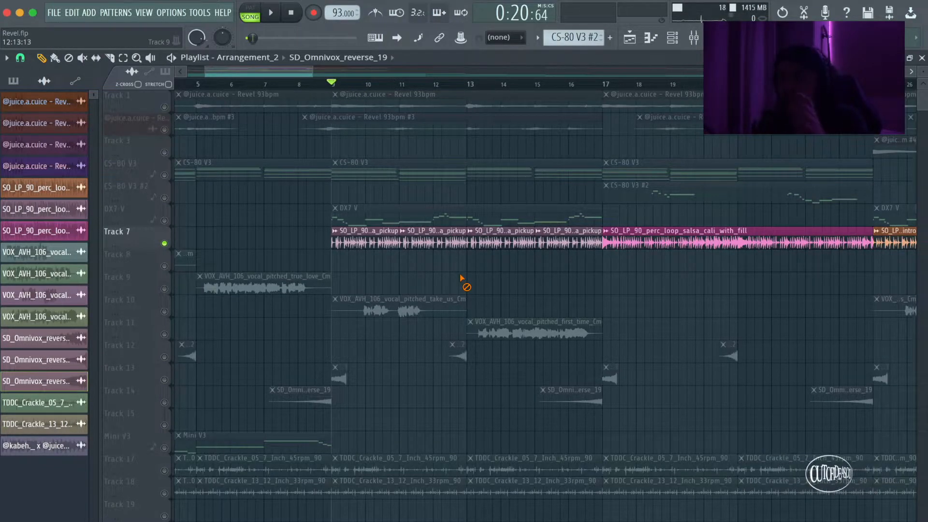
Look along the Track 7 percussion loops and play them alone from bar 9
scroll(507, 276, down, 5)
mouse_move(810, 244)
mouse_down()
mouse_move(660, 259)
mouse_move(517, 246)
mouse_move(547, 261)
mouse_up()
key(space)
scroll(321, 259, up, 2)
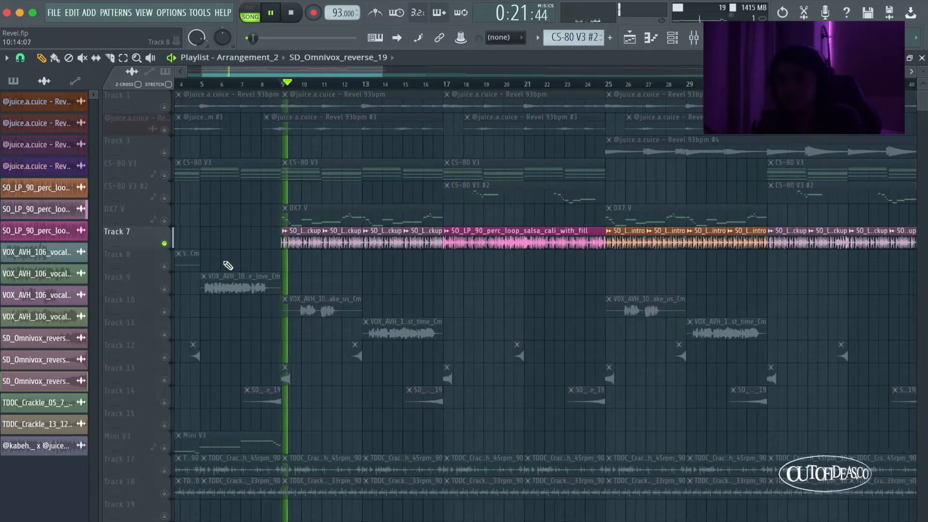
End the solo on Track 7, listen to the percussion together with all other layers, then stop playback
right_click(165, 243)
scroll(393, 269, up, 2)
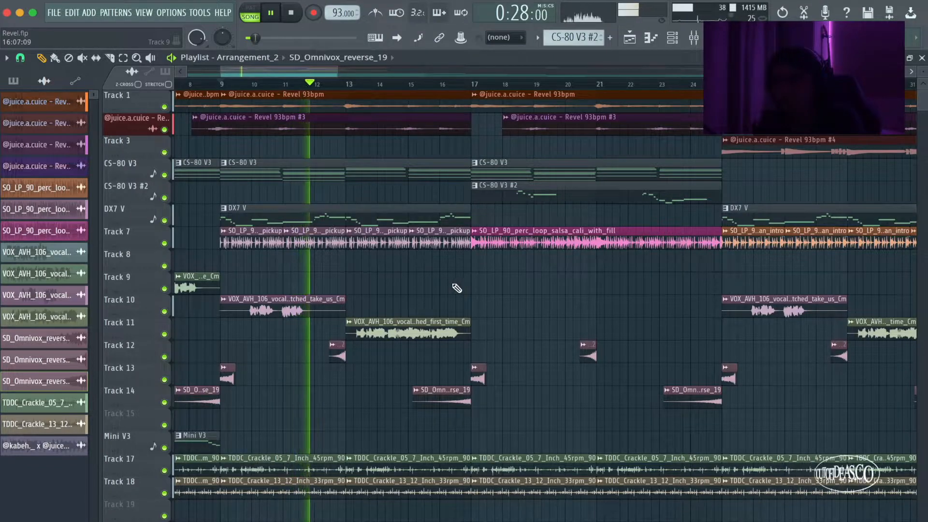
scroll(555, 297, up, 2)
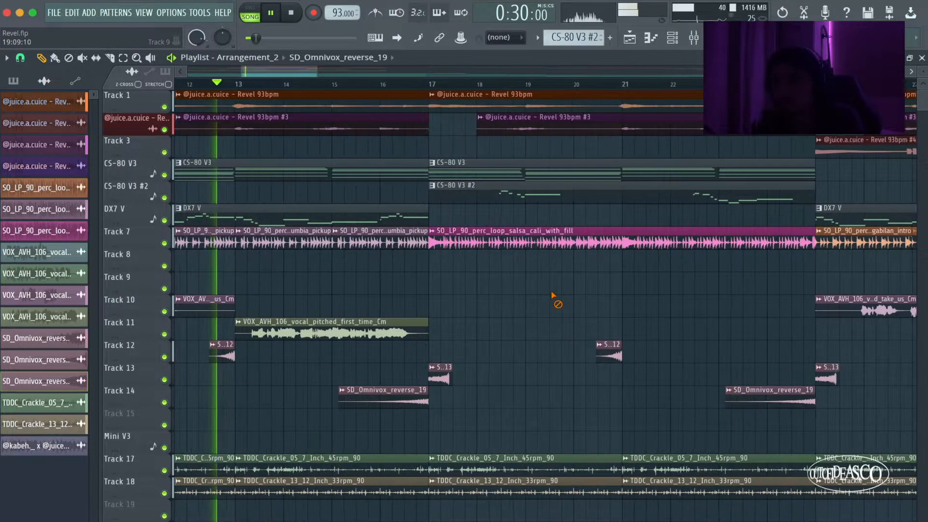
key(space)
Play the full arrangement from bar 16 to hear the change into the salsa percussion loop at bar 17
click(381, 85)
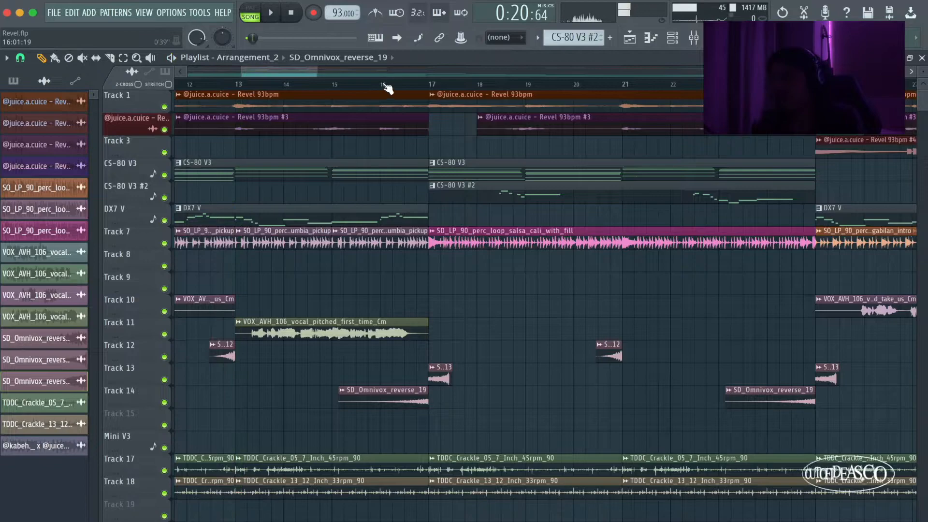
drag(571, 296, 549, 247)
drag(469, 311, 579, 228)
super+click(421, 303)
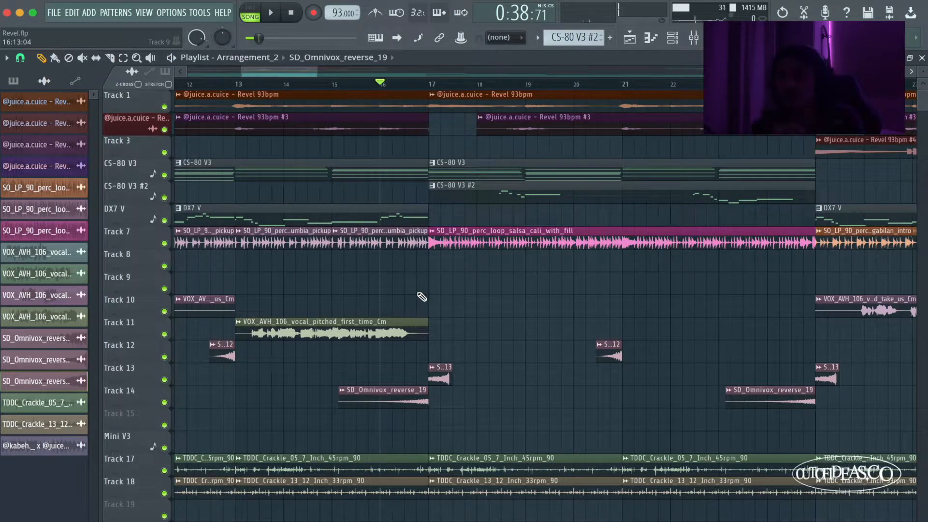
key(space)
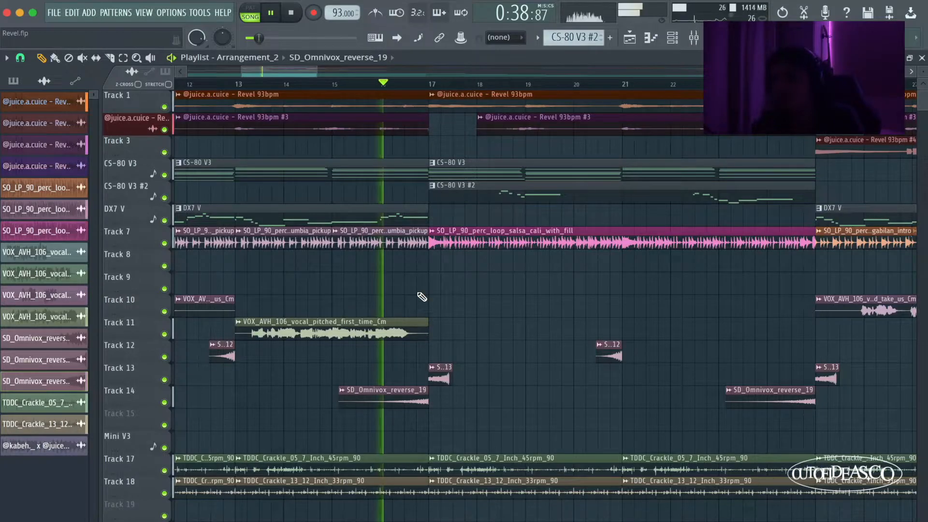
scroll(517, 302, down, 2)
scroll(600, 309, up, 1)
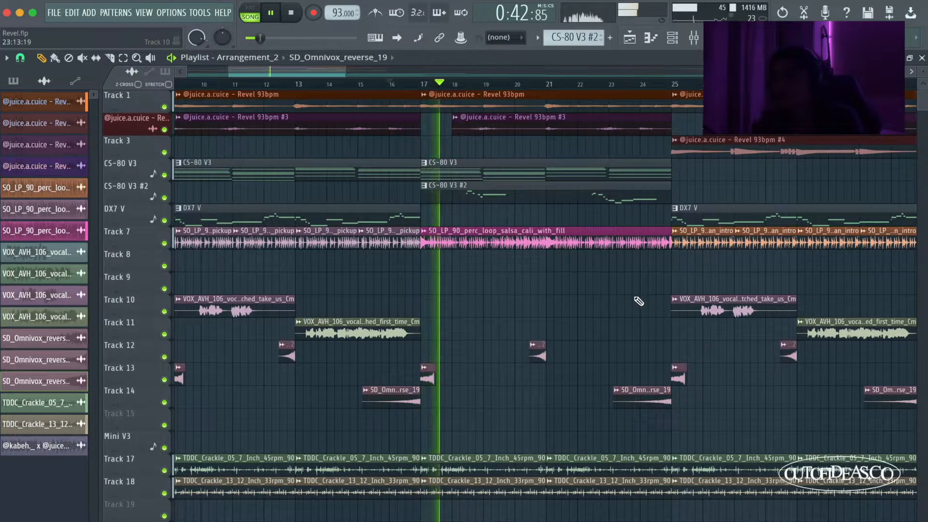
scroll(636, 299, down, 1)
scroll(645, 290, down, 1)
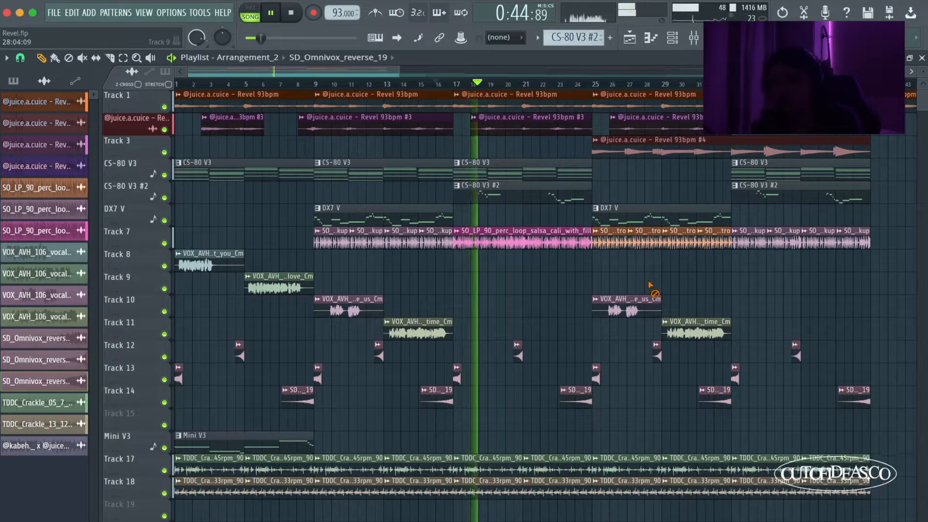
scroll(652, 288, down, 1)
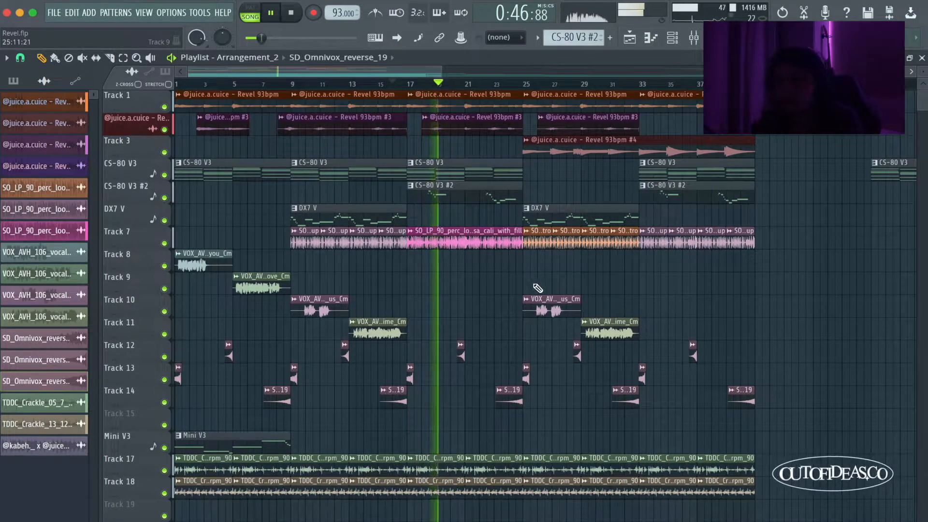
scroll(535, 285, up, 2)
scroll(507, 280, up, 2)
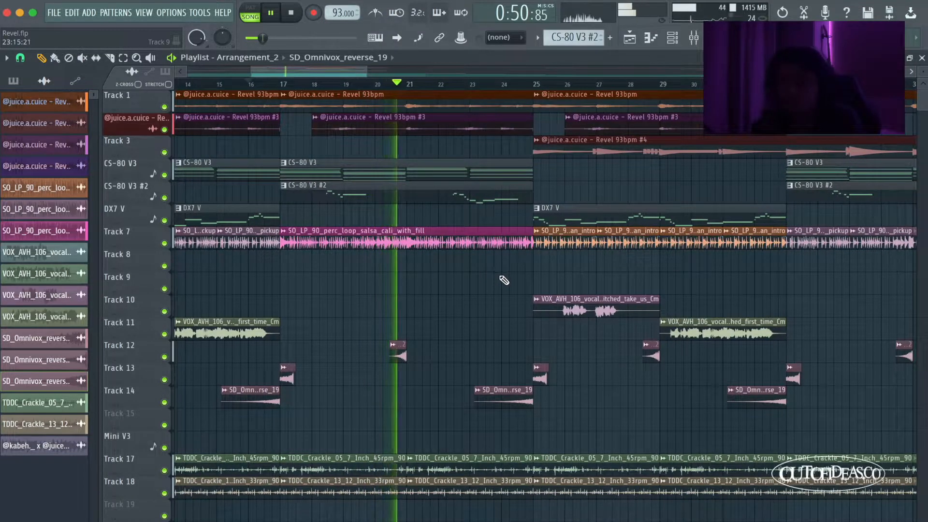
scroll(505, 277, down, 1)
scroll(505, 276, down, 3)
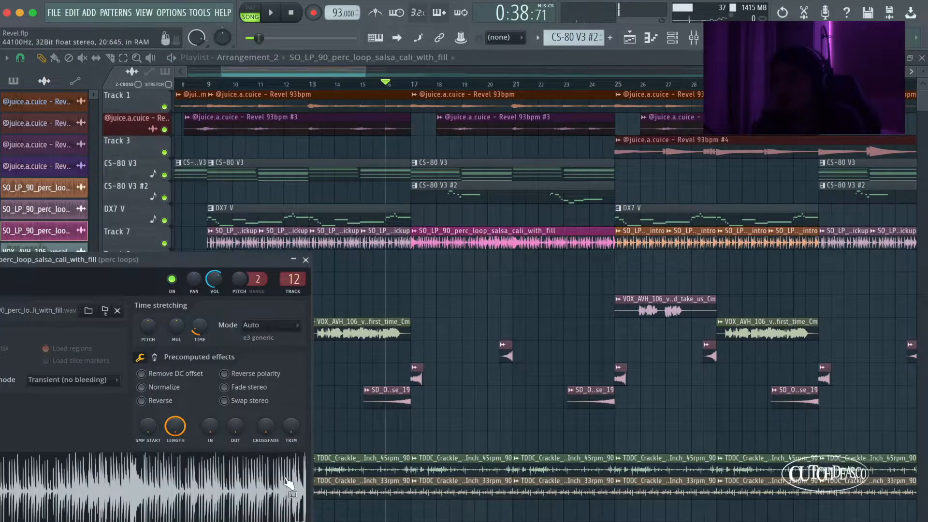
Open the SO_LP_90_perc_loop_salsa_cali_with_fill sample in Edison and audition it, then close the editor
click(367, 390)
click(323, 393)
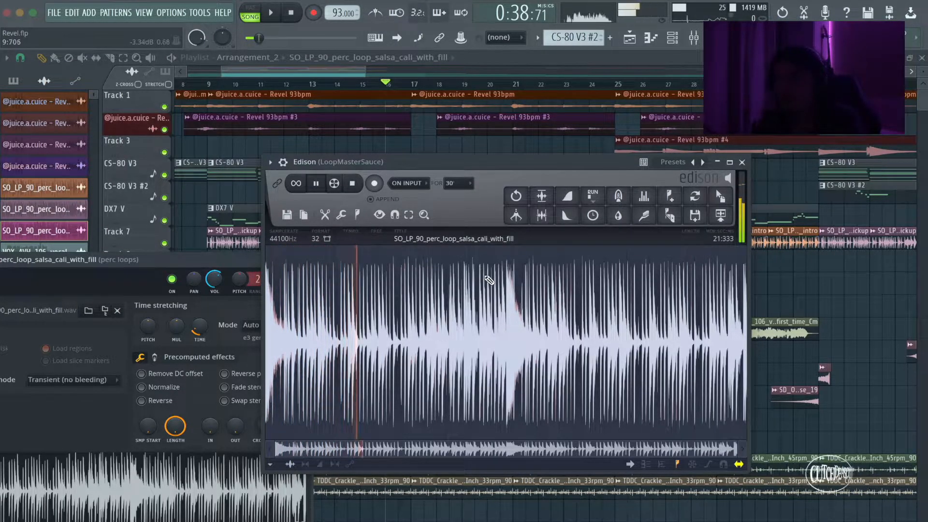
key(space)
click(742, 163)
Look over the percussion loop sections across the arrangement and place the playhead at bar 9
scroll(741, 193, down, 3)
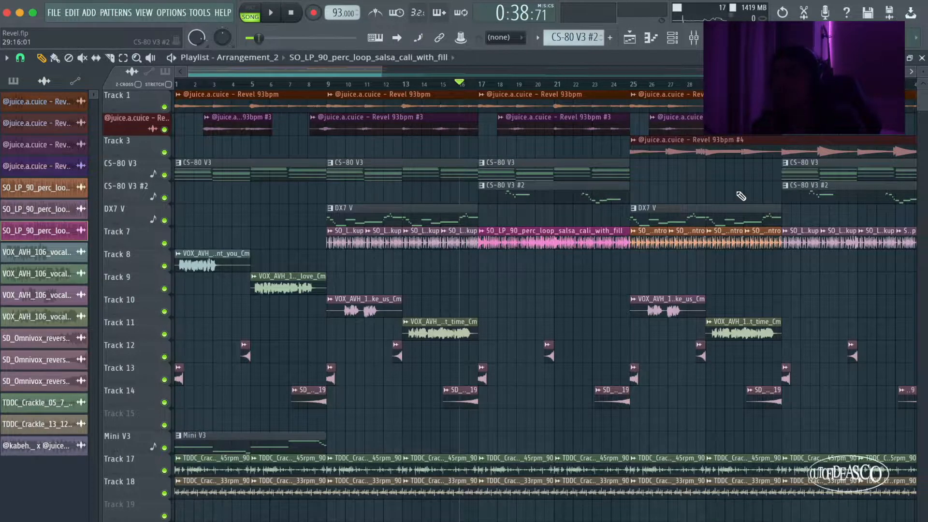
drag(354, 265, 676, 217)
super+click(570, 221)
drag(311, 250, 248, 267)
super+click(318, 268)
click(274, 83)
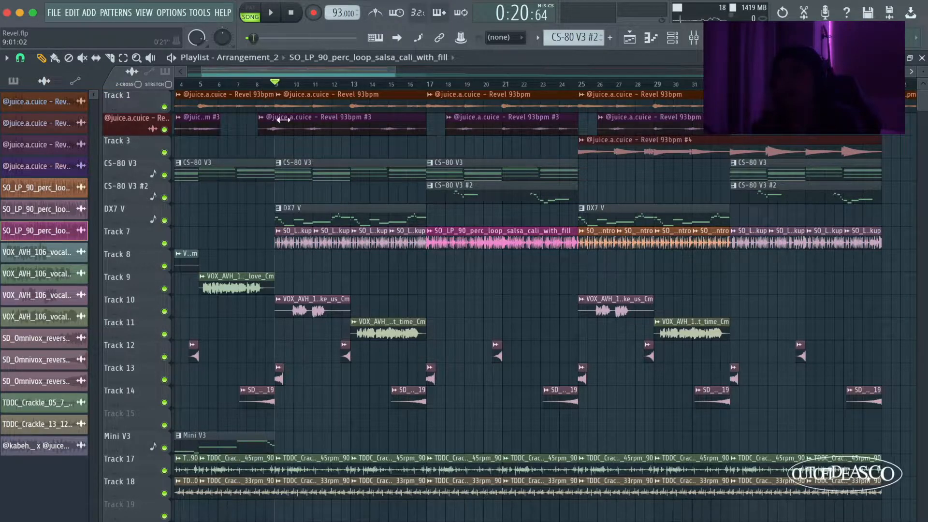
Play the arrangement briefly from bar 25, where the gabilan intro percussion loops begin, then stop playback
scroll(286, 198, up, 5)
scroll(360, 225, down, 6)
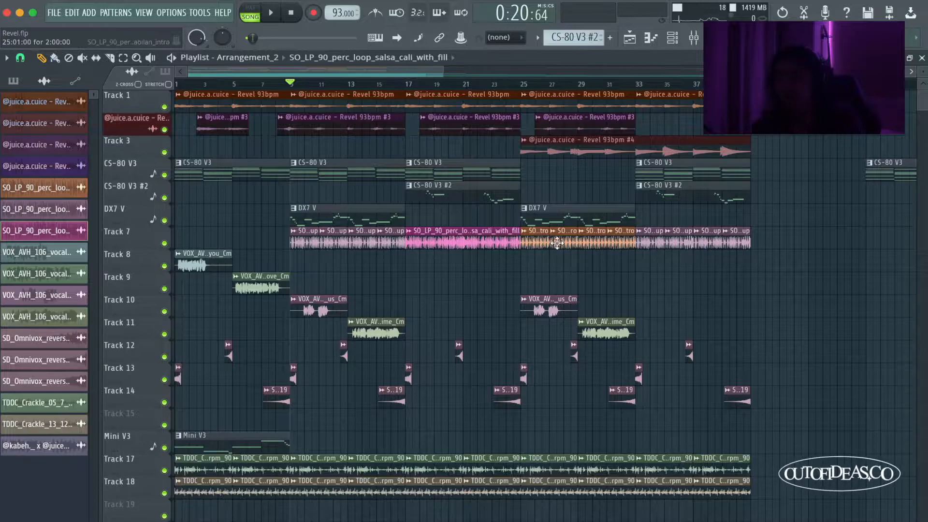
scroll(580, 233, up, 2)
click(503, 87)
key(space)
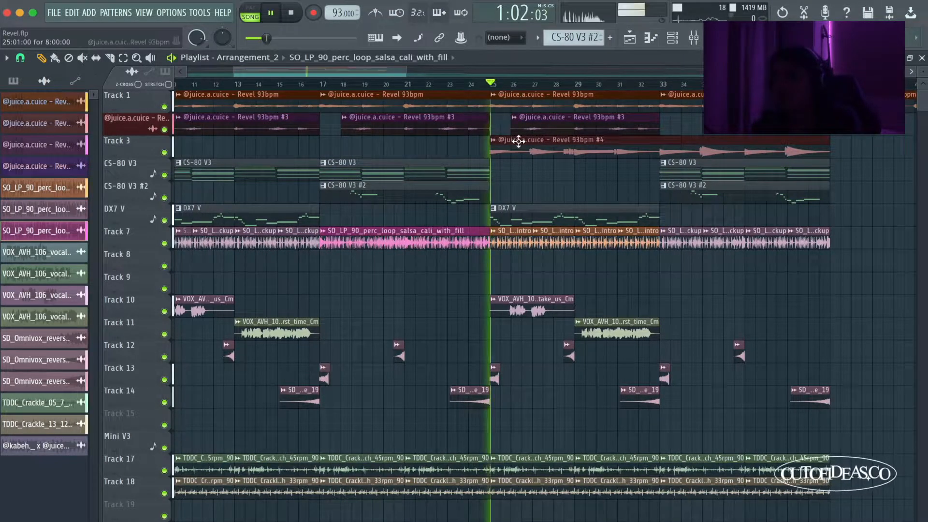
scroll(528, 280, up, 2)
scroll(528, 279, down, 3)
key(space)
Play the section from bar 9, where the cumbia pickup percussion loops enter, then stop playback
scroll(291, 281, up, 4)
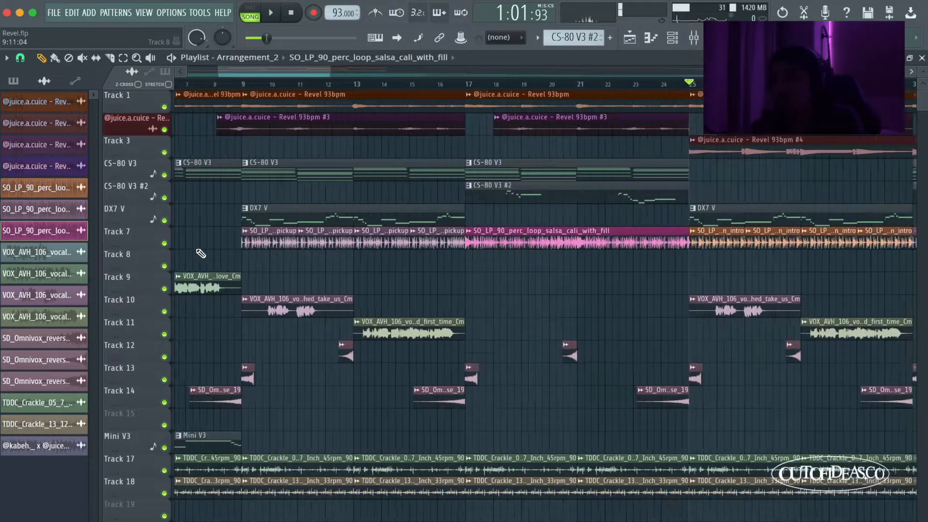
scroll(180, 220, down, 6)
scroll(158, 215, up, 5)
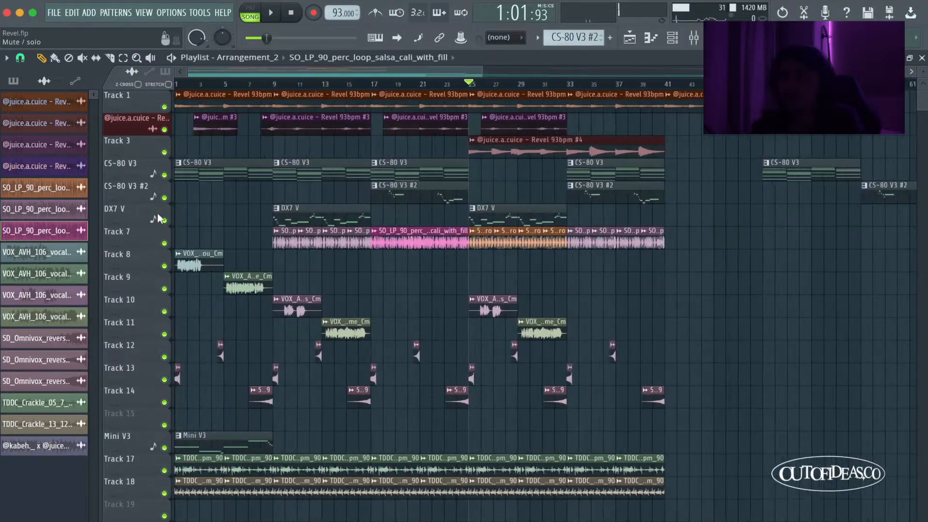
drag(339, 110, 176, 378)
click(366, 234)
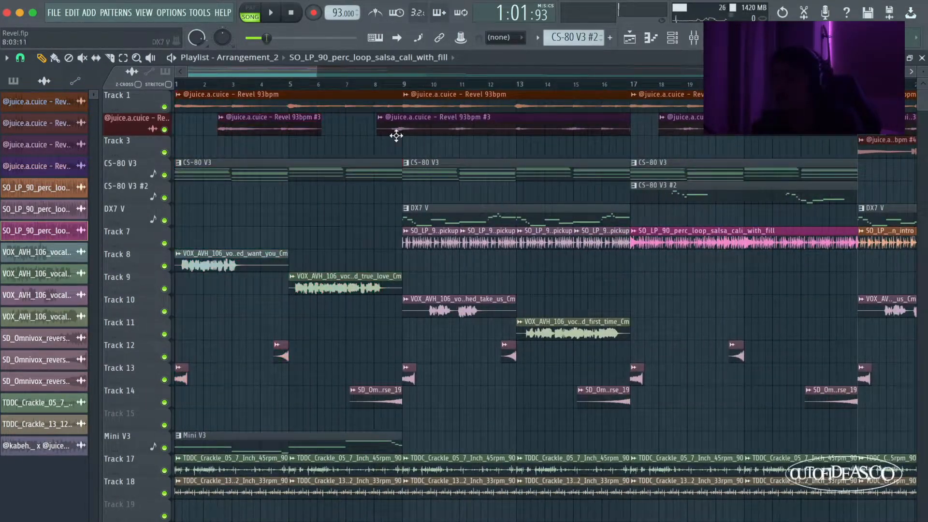
click(407, 85)
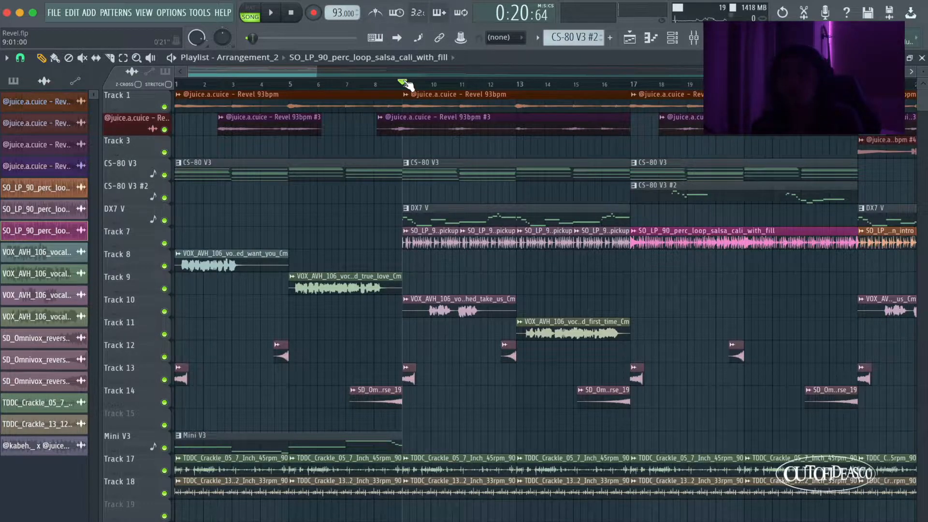
key(space)
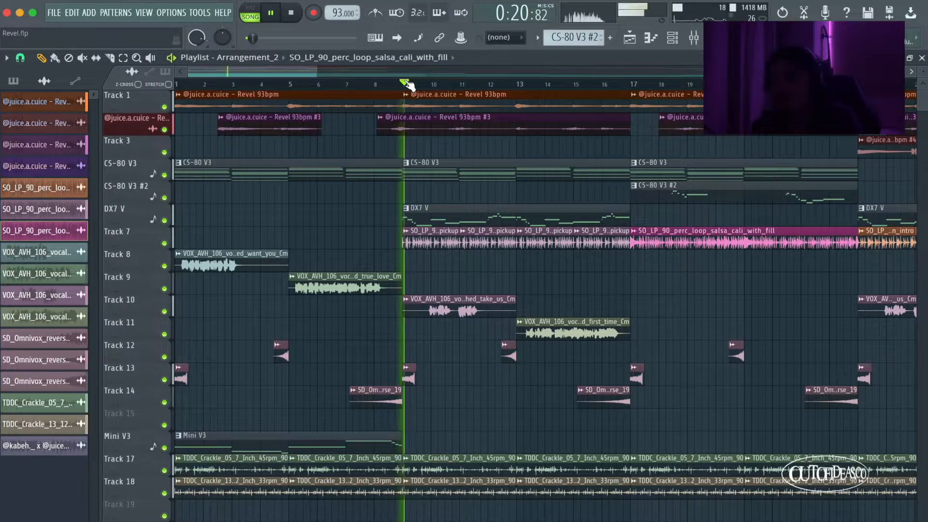
scroll(632, 265, up, 3)
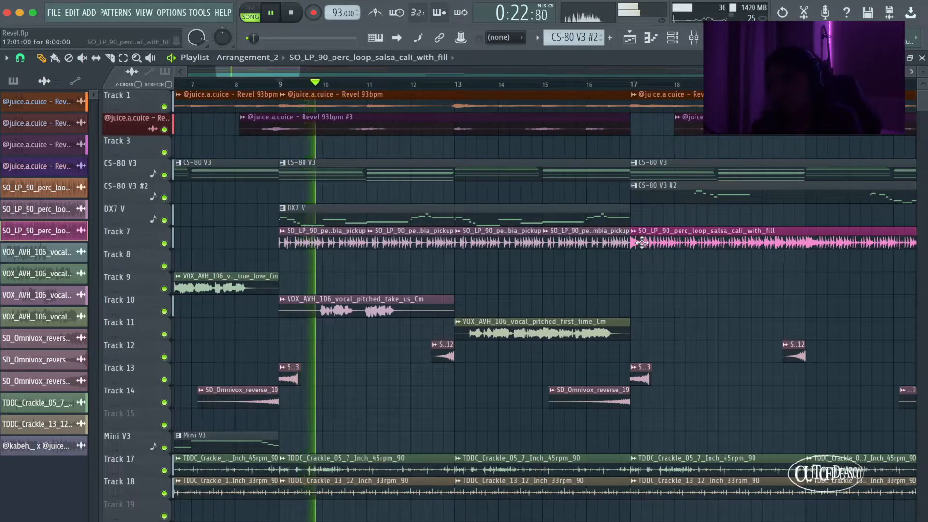
scroll(645, 297, down, 3)
key(space)
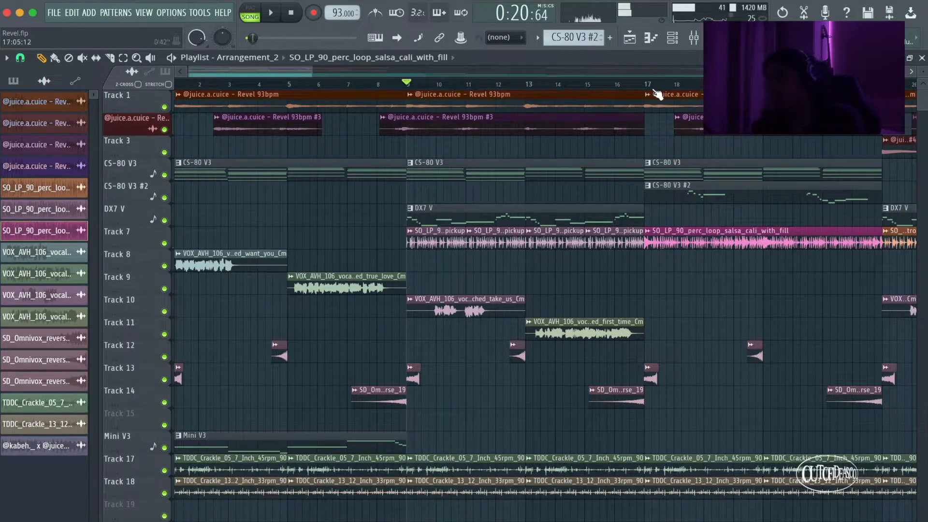
Play from just before bar 17 to compare the salsa percussion loop with the preceding section, then stop playback
drag(870, 420, 659, 110)
super+click(719, 320)
click(640, 89)
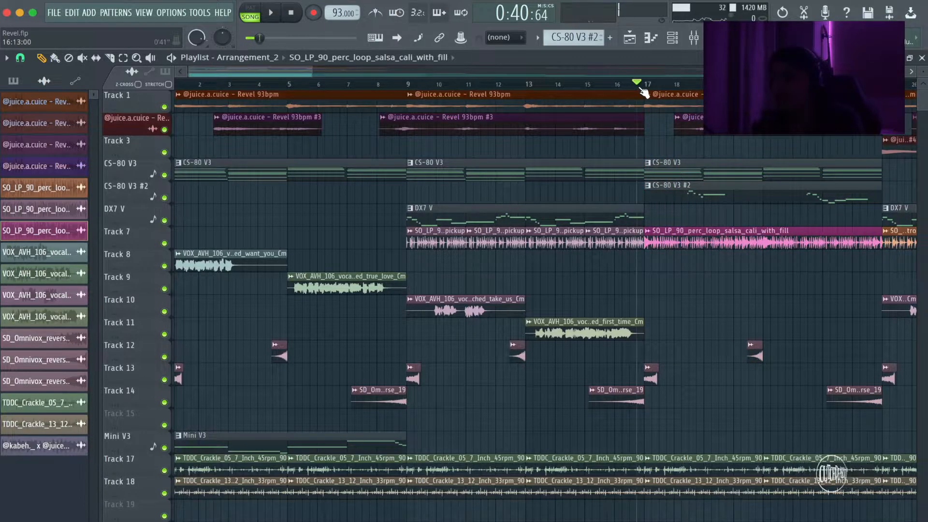
key(space)
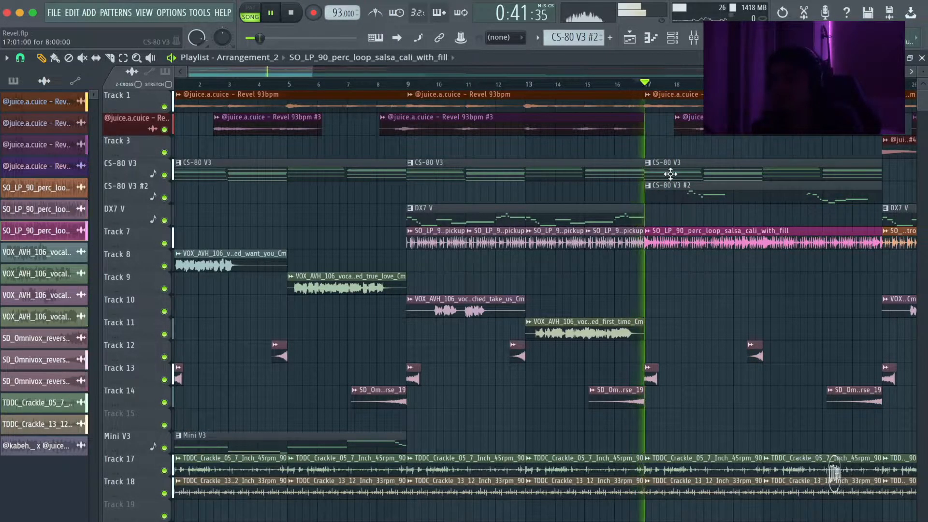
scroll(596, 201, up, 4)
scroll(671, 217, up, 1)
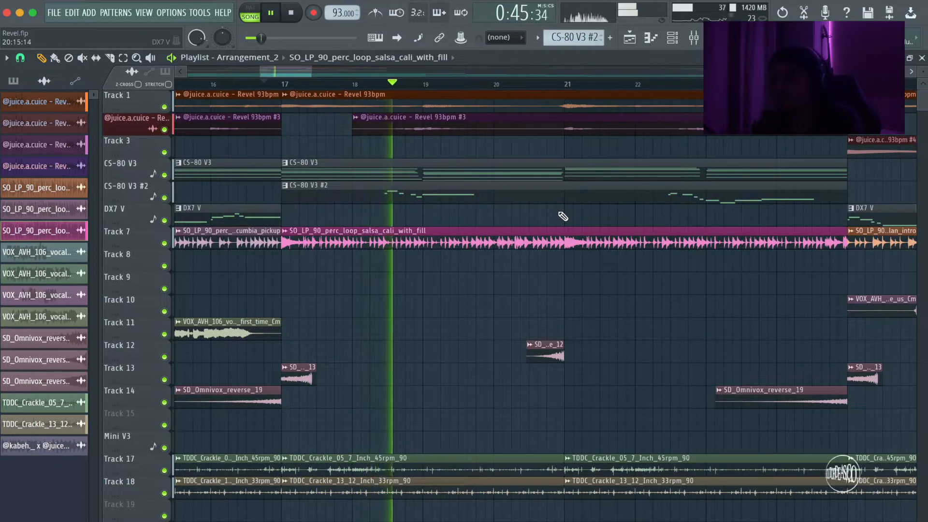
key(space)
scroll(570, 214, down, 4)
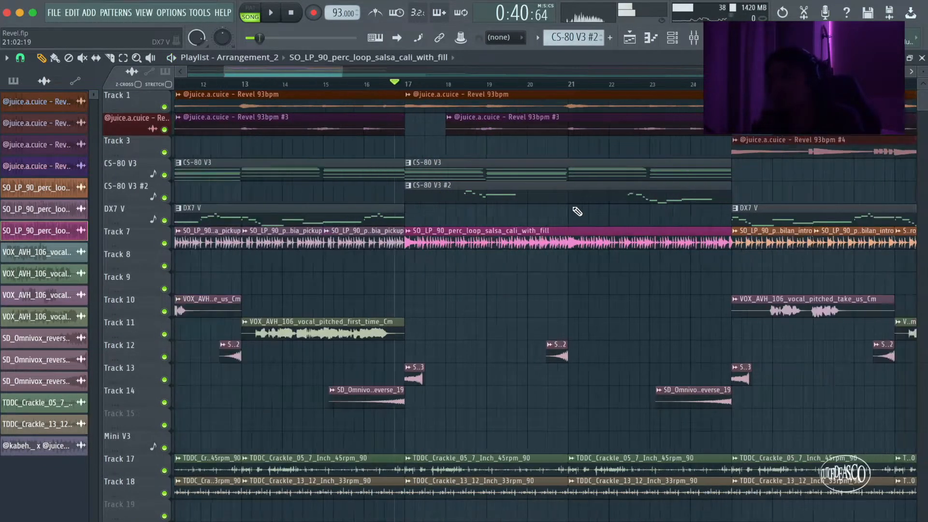
drag(508, 358, 519, 296)
drag(747, 282, 916, 331)
drag(575, 285, 710, 305)
drag(721, 284, 686, 294)
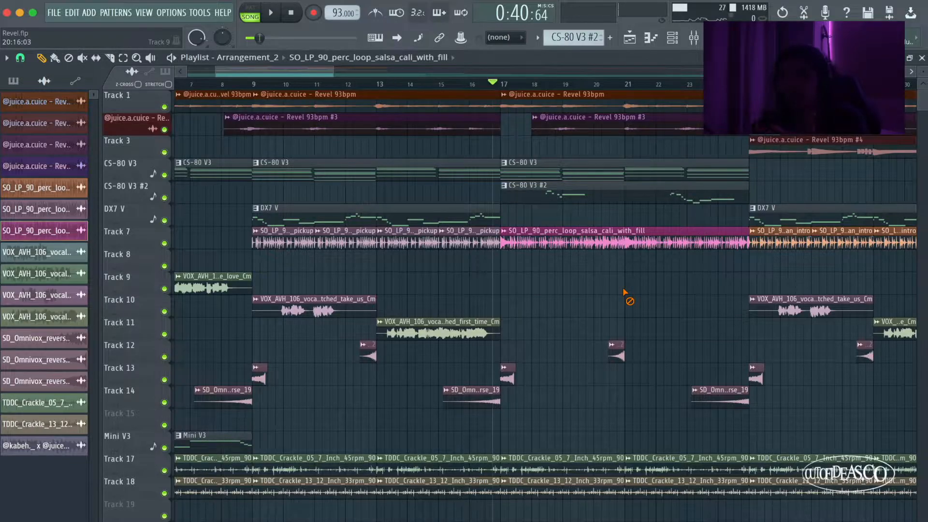
Play the full arrangement from bar 25 through the gabilan intro percussion section, looking over the surrounding layers, then stop playback
scroll(628, 293, down, 4)
scroll(435, 284, up, 7)
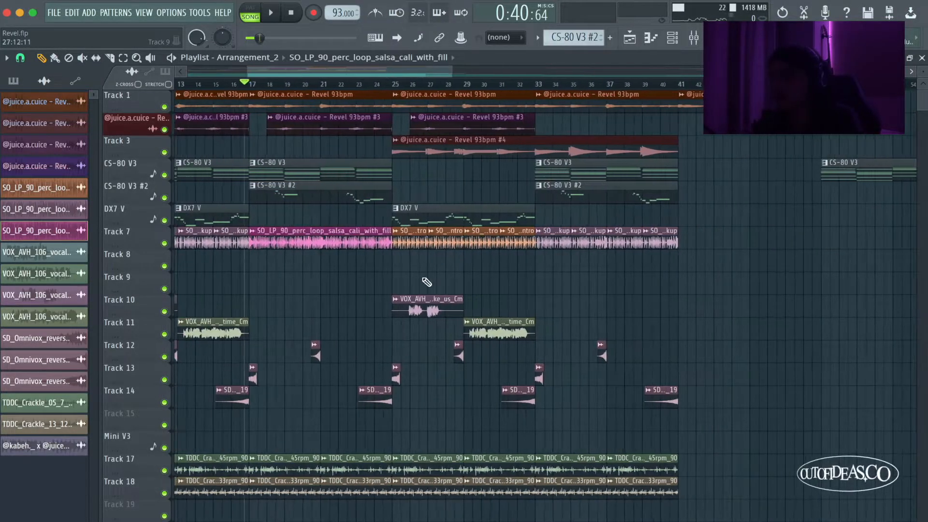
click(369, 82)
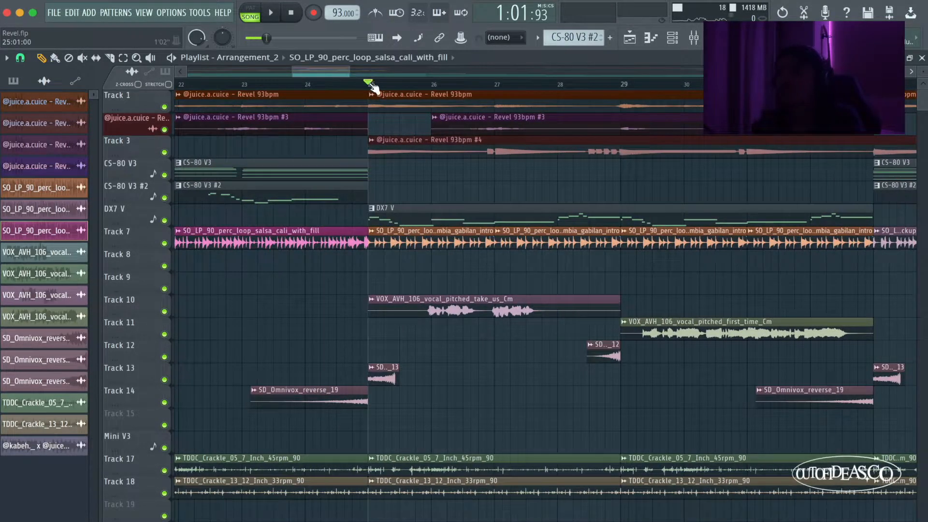
key(space)
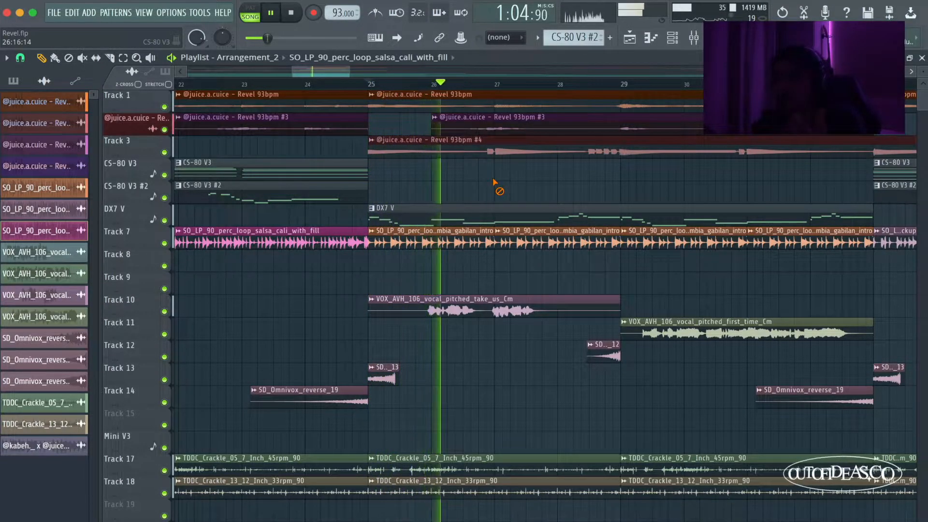
scroll(586, 207, down, 5)
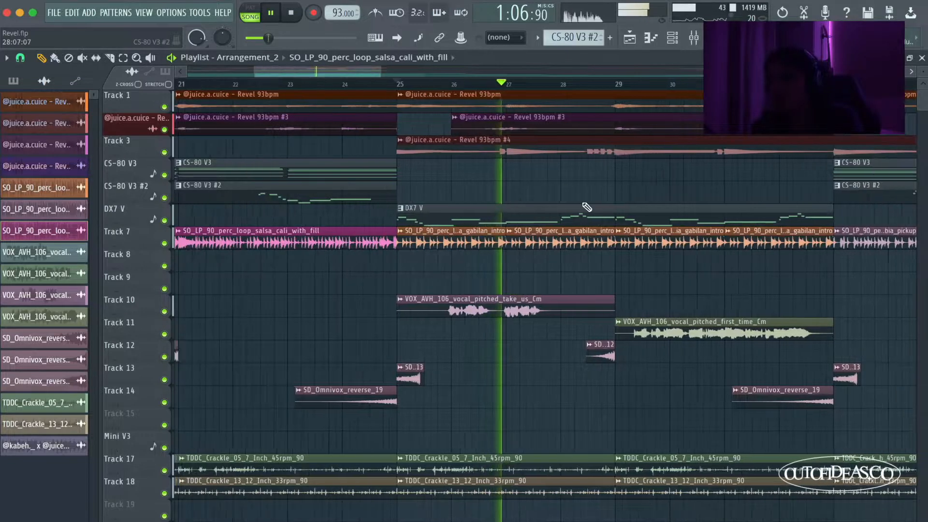
scroll(794, 275, up, 4)
scroll(697, 275, down, 3)
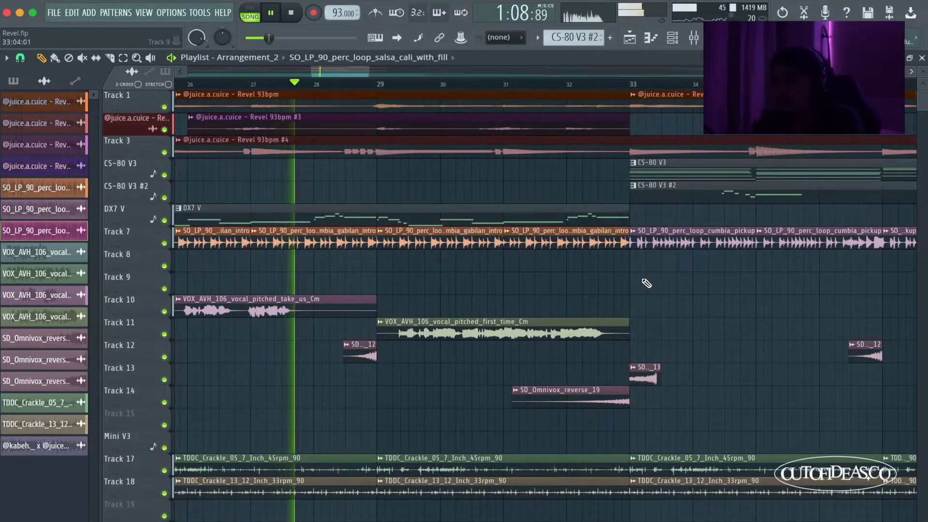
scroll(680, 296, up, 2)
scroll(681, 296, up, 2)
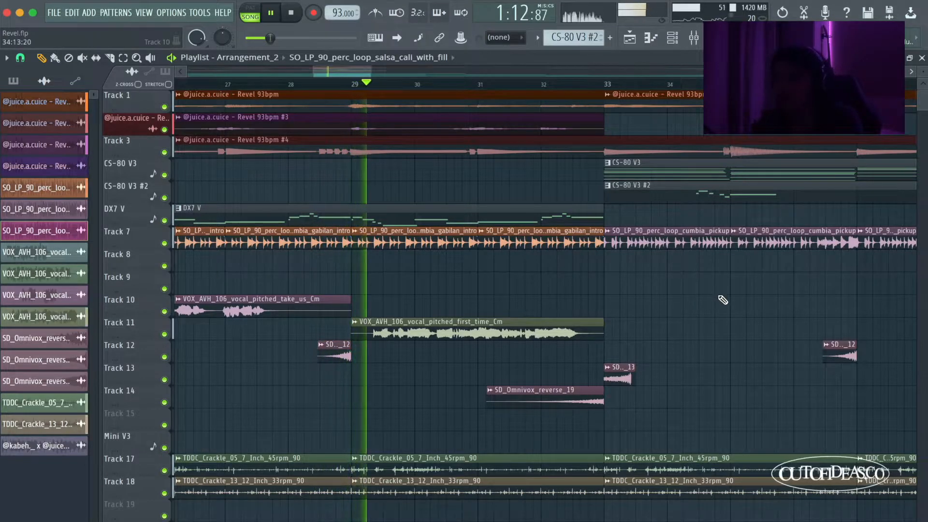
scroll(720, 300, down, 5)
scroll(703, 304, up, 5)
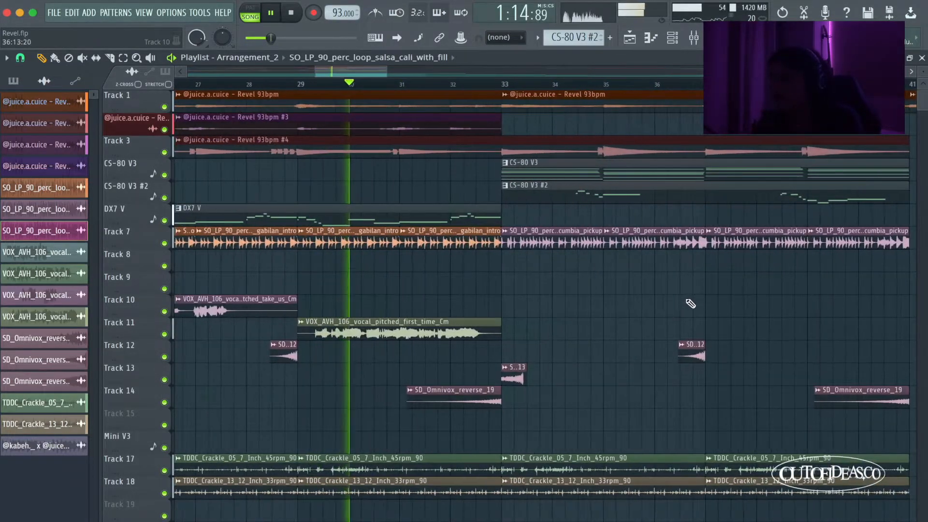
scroll(689, 300, down, 6)
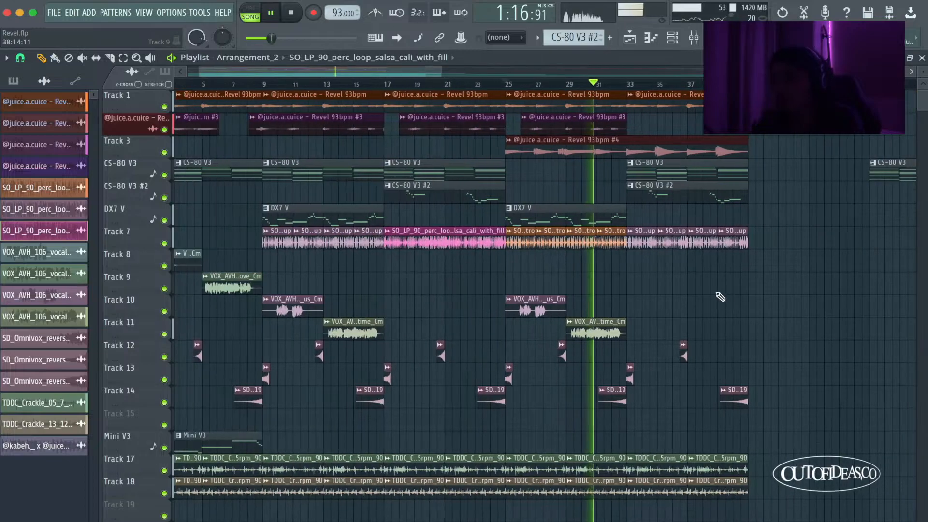
key(space)
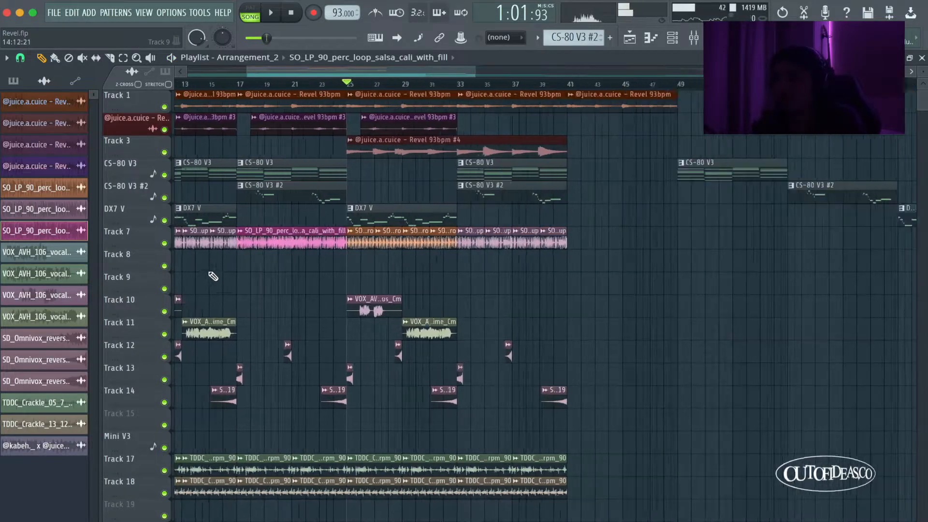
Solo the percussion loops on Track 7, play from bar 17, and show the perc loops insert 12 in the mixer
click(243, 86)
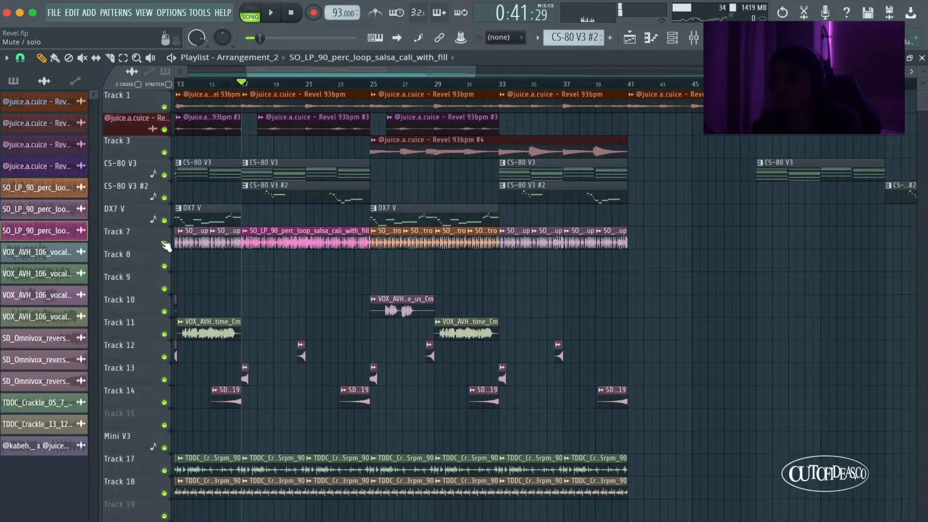
right_click(164, 243)
key(F9)
key(space)
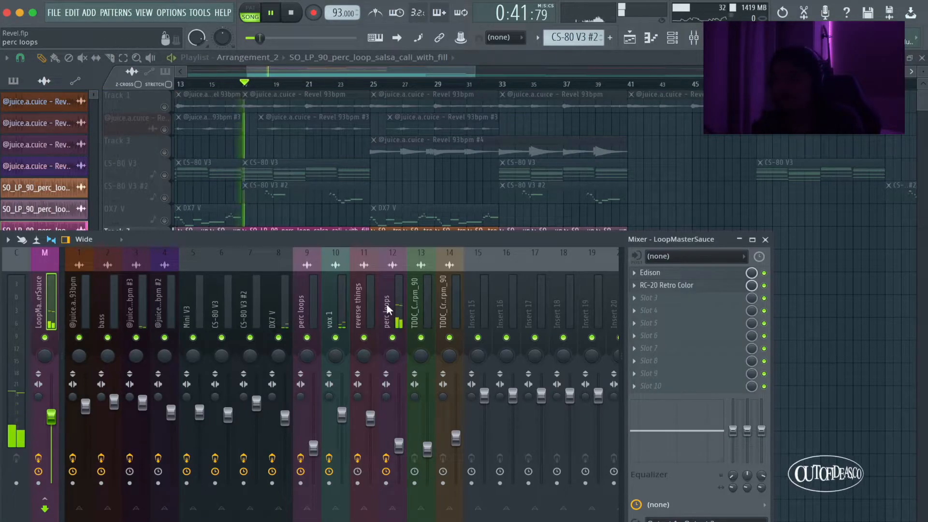
click(387, 304)
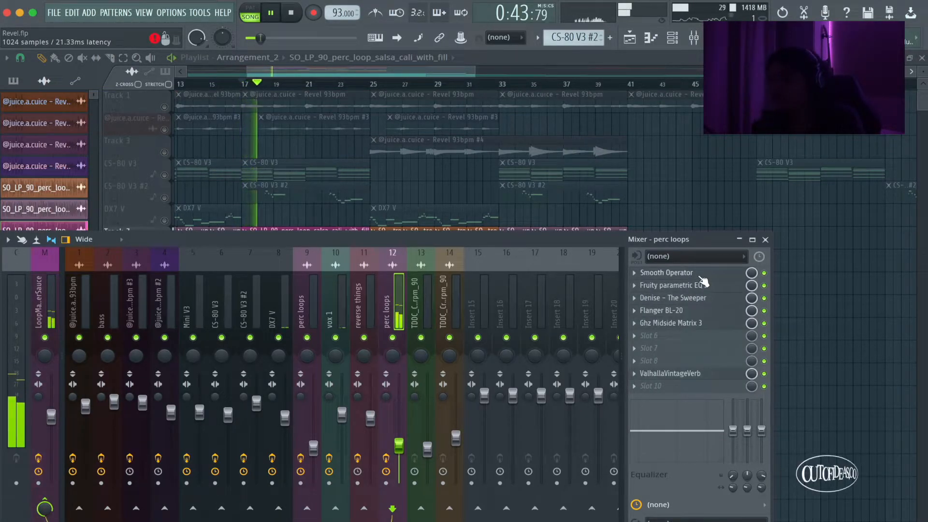
Inspect the Smooth Operator, Fruity parametric EQ 2 and Denise The Sweeper settings on the perc loops channel, closing each one
click(699, 274)
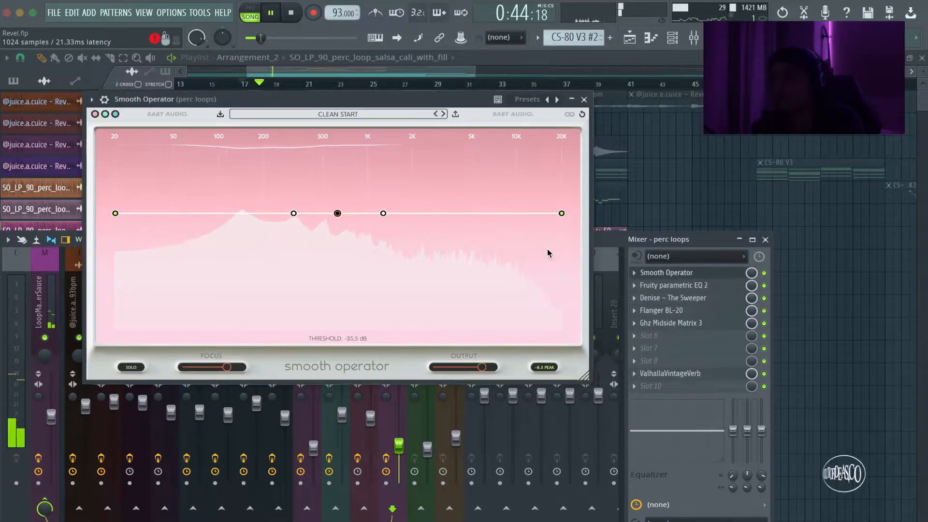
click(585, 99)
click(673, 285)
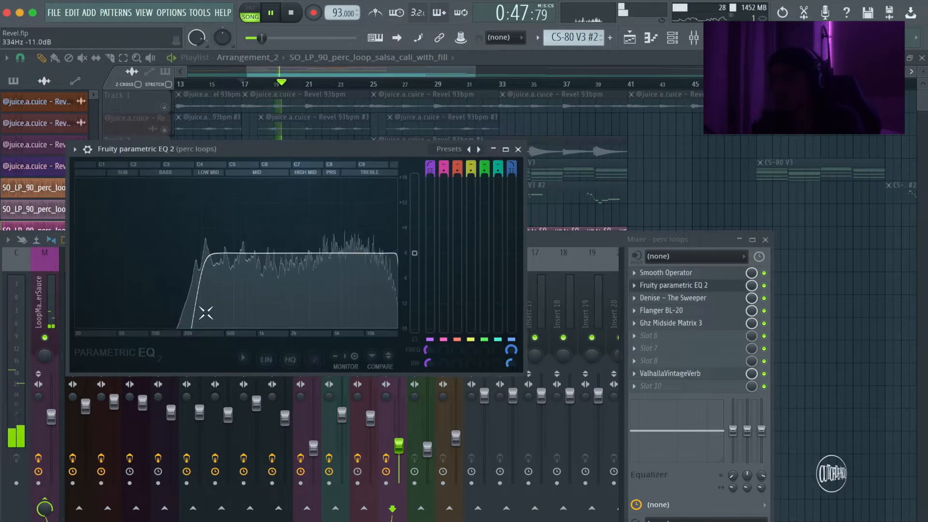
click(517, 149)
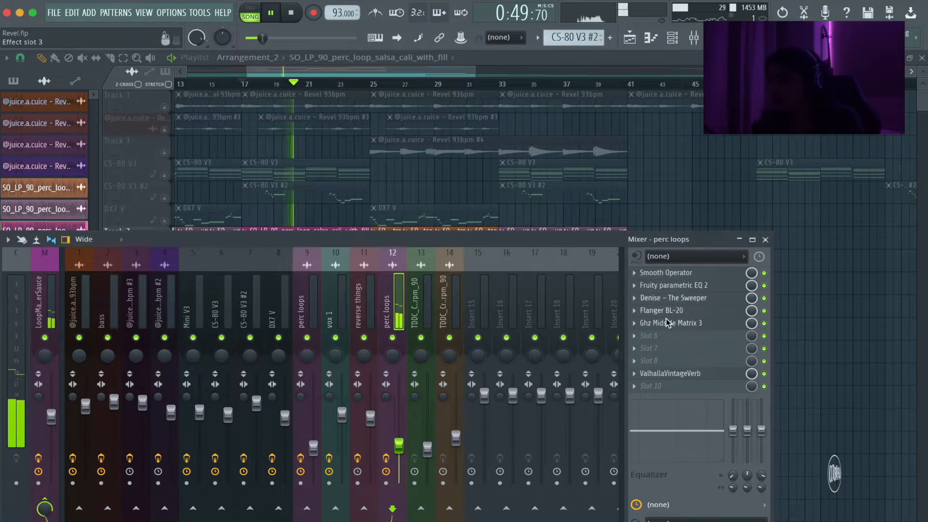
click(671, 298)
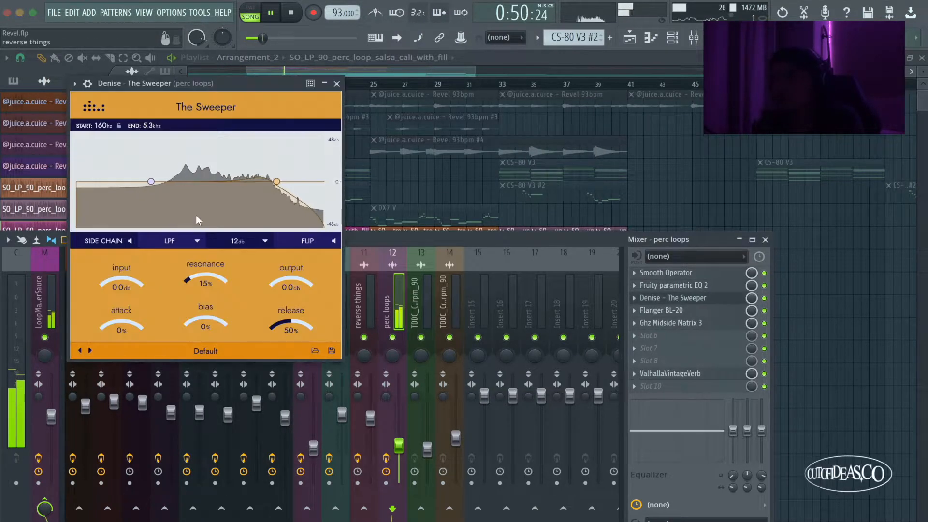
click(336, 84)
Inspect the Flanger BL-20, Ghz Midside Matrix 3 and ValhallaVintageVerb settings on the perc loops channel, then close the mixer
click(661, 310)
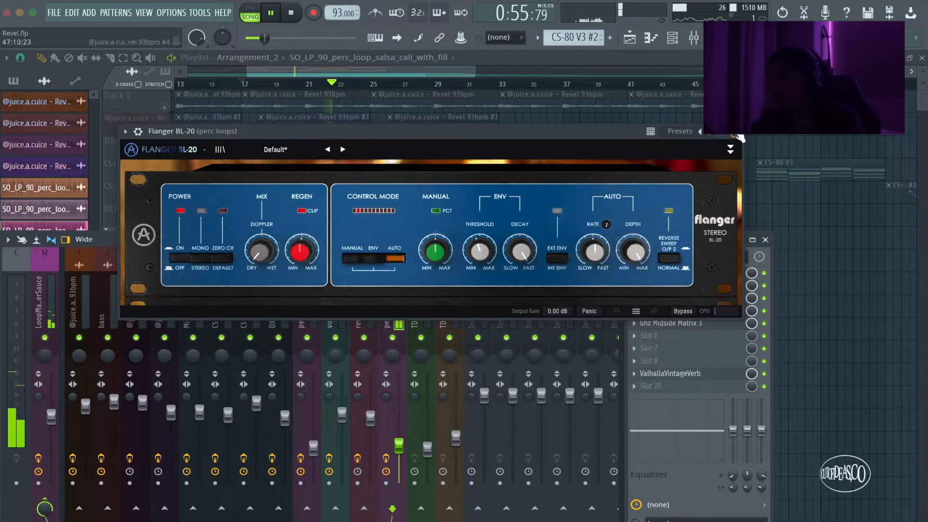
click(738, 137)
click(671, 323)
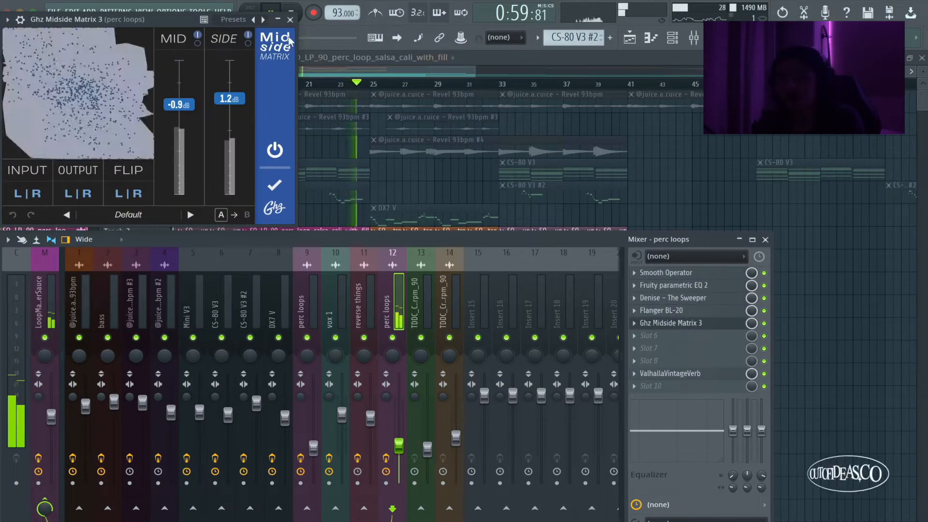
click(290, 20)
click(690, 362)
click(358, 310)
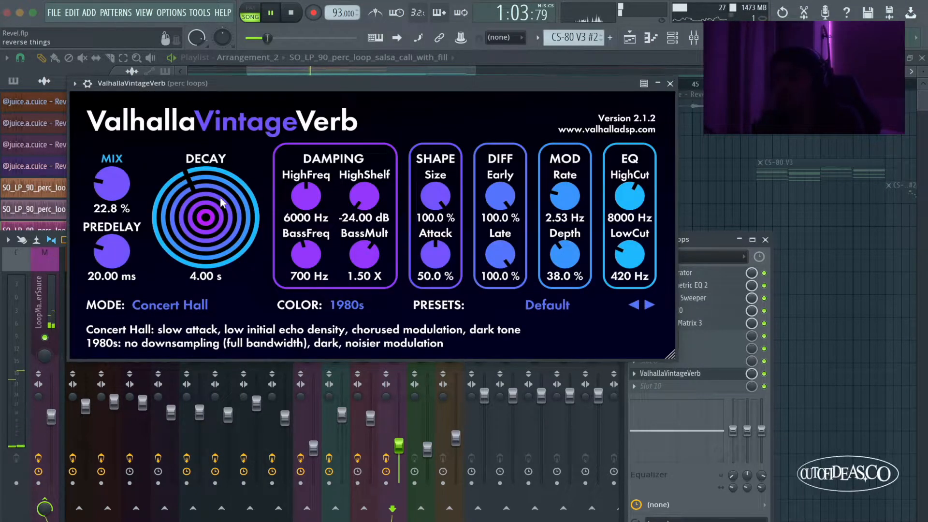
click(670, 84)
key(F9)
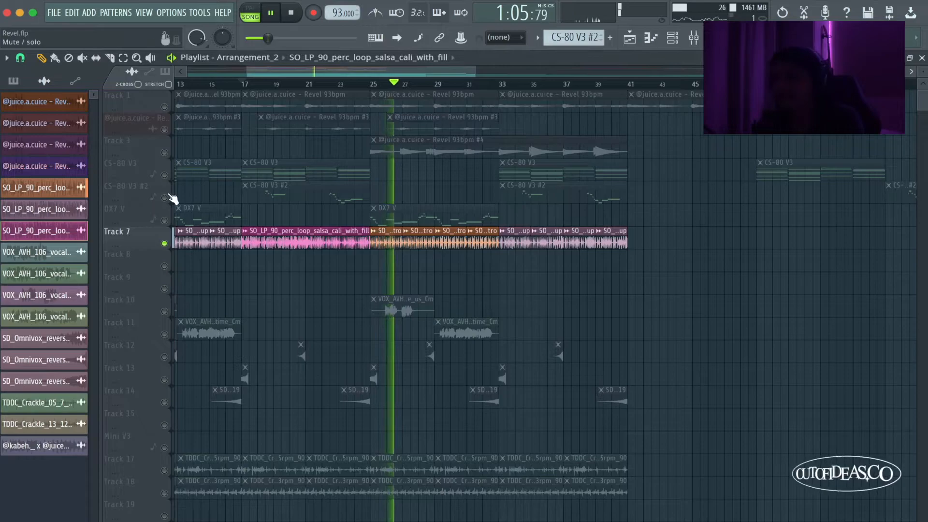
Stop the soloed percussion playback and unsolo Track 7 to bring all layers back
scroll(403, 199, up, 2)
scroll(404, 199, down, 2)
key(space)
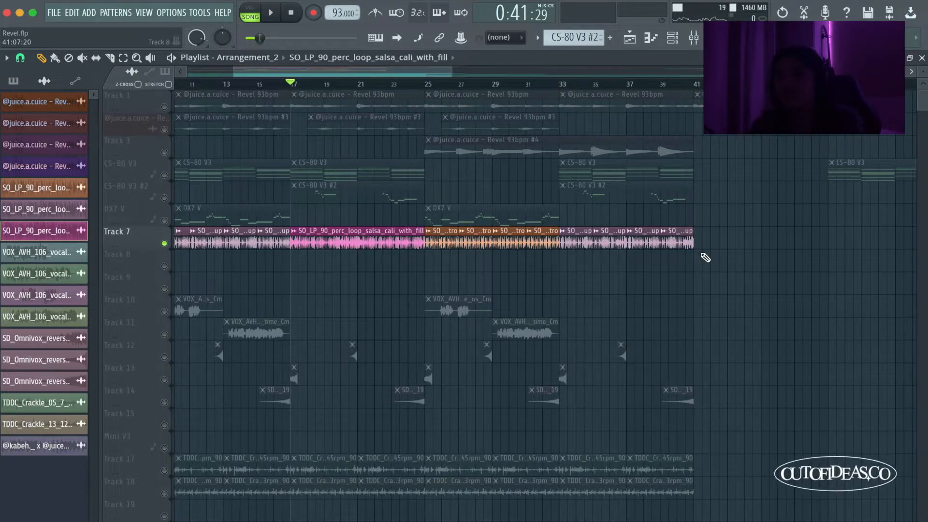
right_click(164, 243)
Play the full mix from bar 17 to hear the salsa percussion loop with all layers, then stop playback
scroll(328, 287, down, 6)
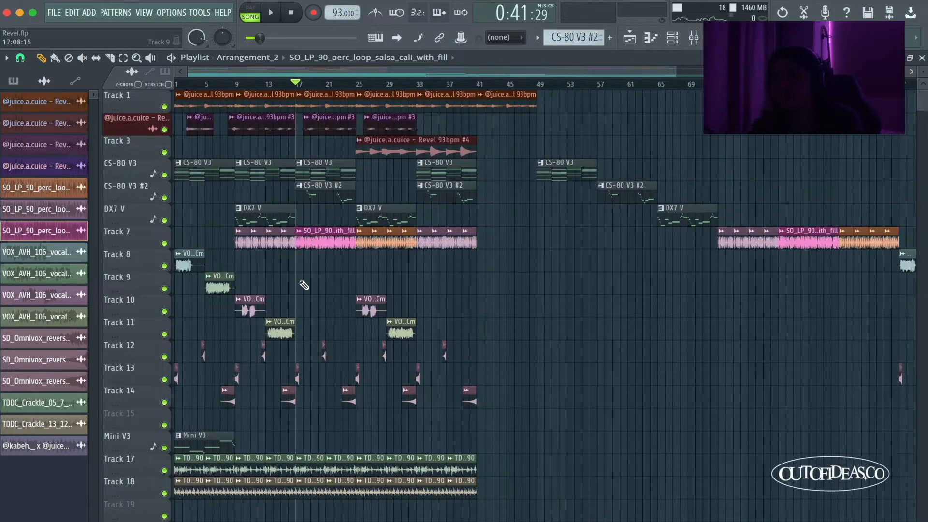
scroll(119, 271, up, 4)
key(space)
scroll(119, 270, up, 4)
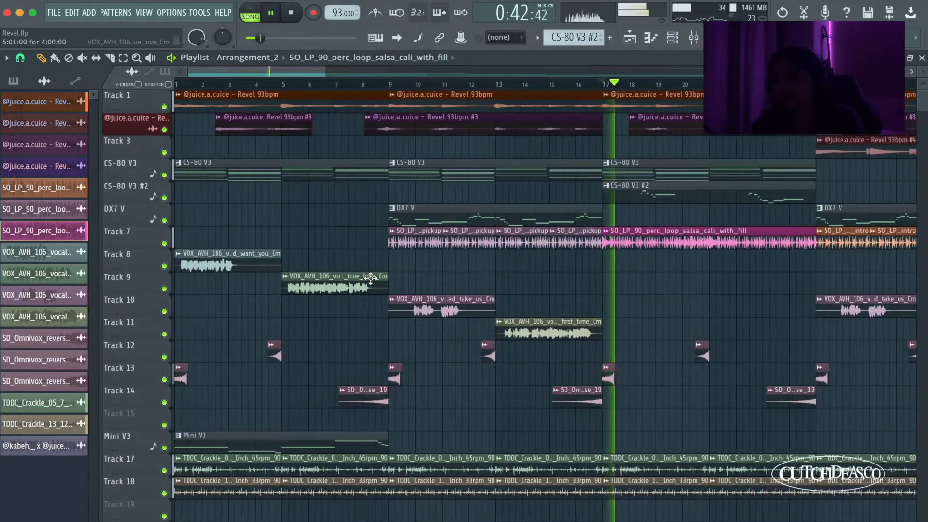
scroll(622, 300, down, 4)
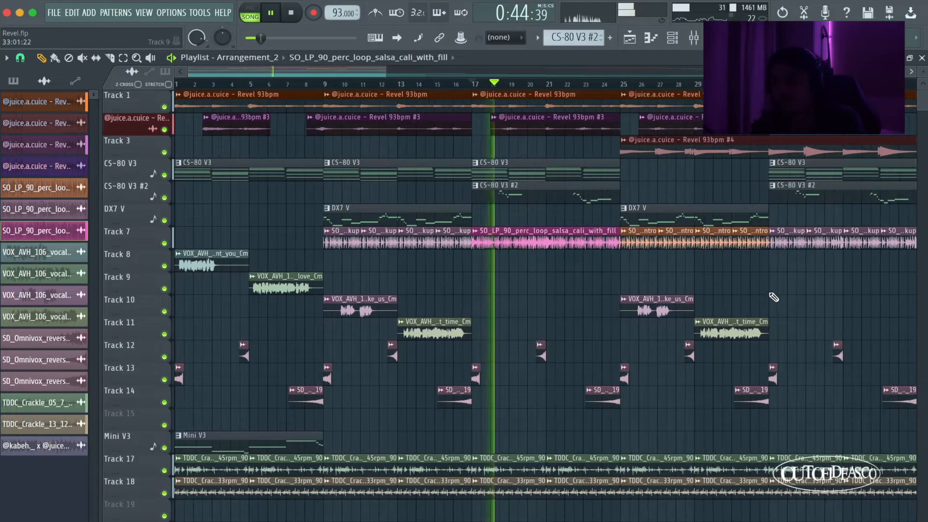
scroll(737, 295, down, 1)
key(space)
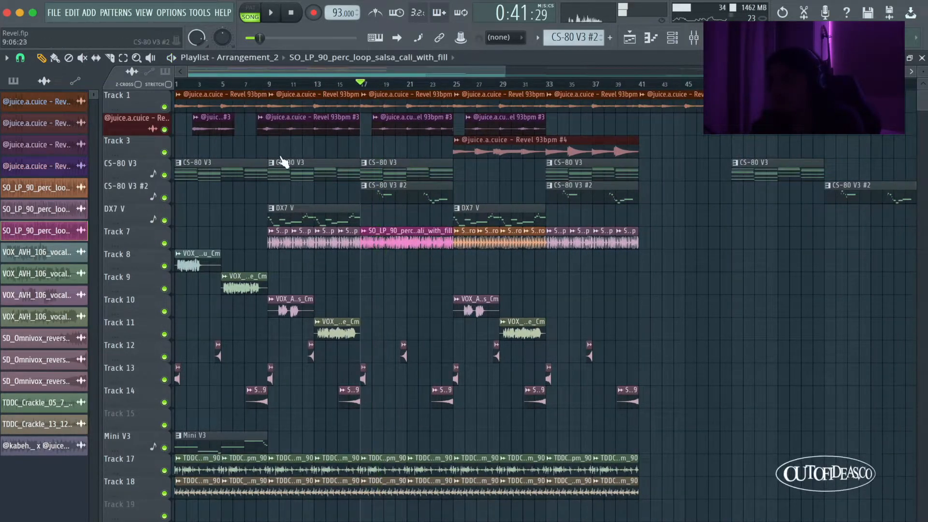
Solo the vinyl crackle loop on Track 17 and play it from bar 1
click(177, 84)
scroll(135, 315, up, 4)
right_click(165, 470)
key(space)
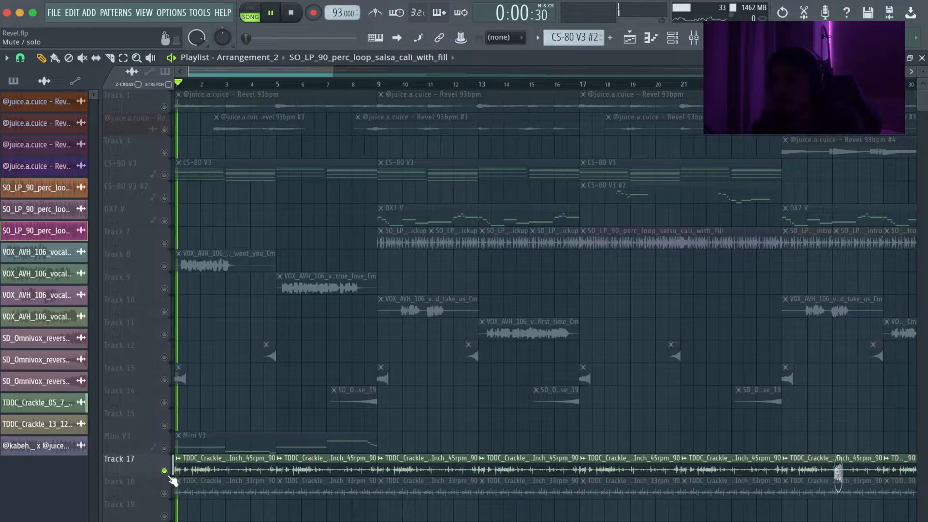
Stop playback, audition the TDDC_Crackle_05_7_Inch_45rpm_90 sample in the Edison audio editor, then close the sample windows
double_click(191, 458)
key(space)
right_click(245, 321)
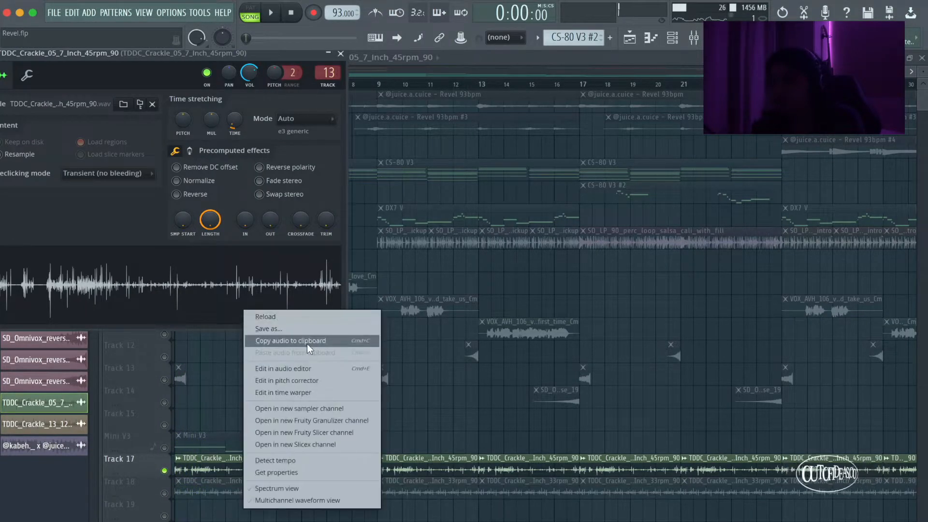
click(318, 373)
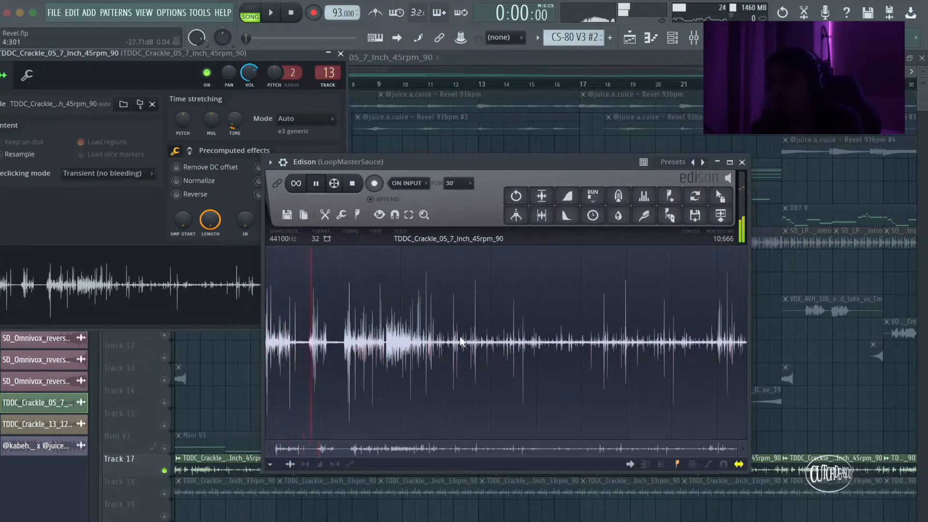
click(741, 162)
click(865, 391)
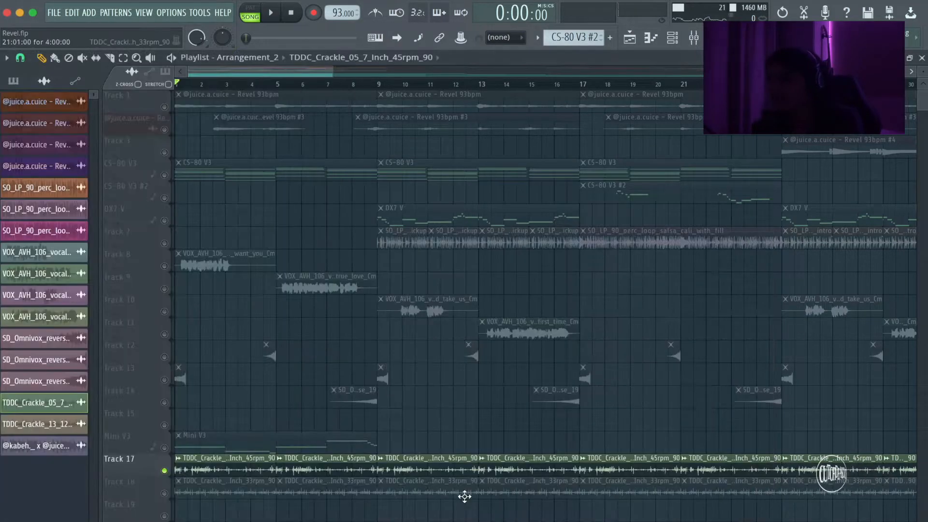
Audition the TDDC_Crackle_13_12_Inch_33rpm_90 sample from Track 18 in the Edison audio editor, then close the editor
double_click(177, 492)
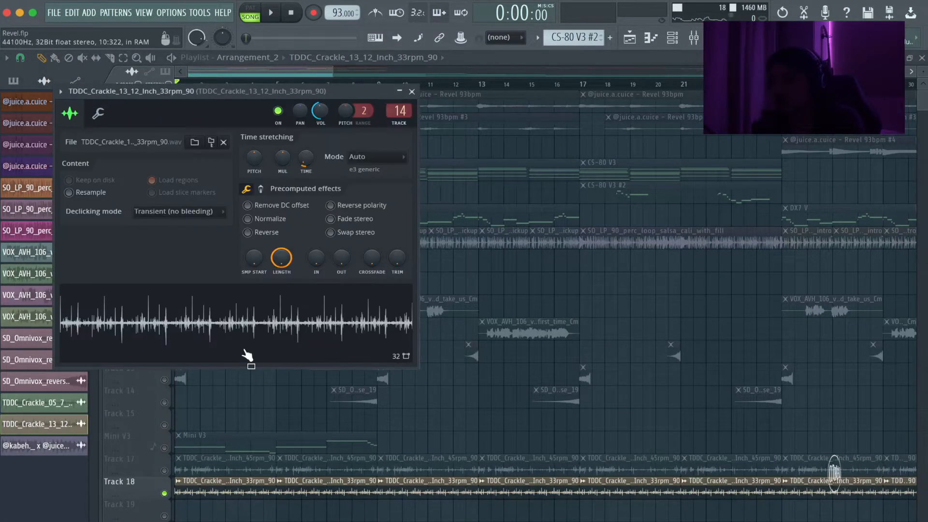
right_click(244, 333)
click(338, 394)
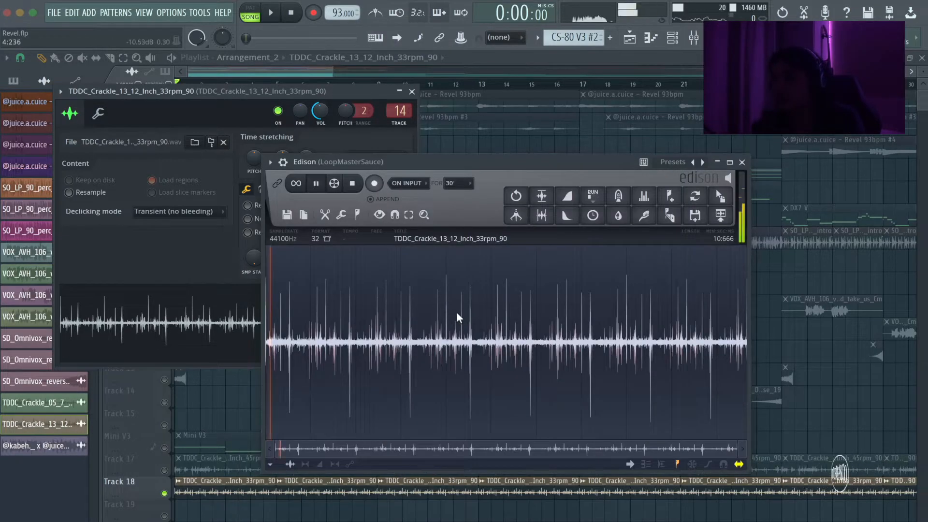
click(741, 163)
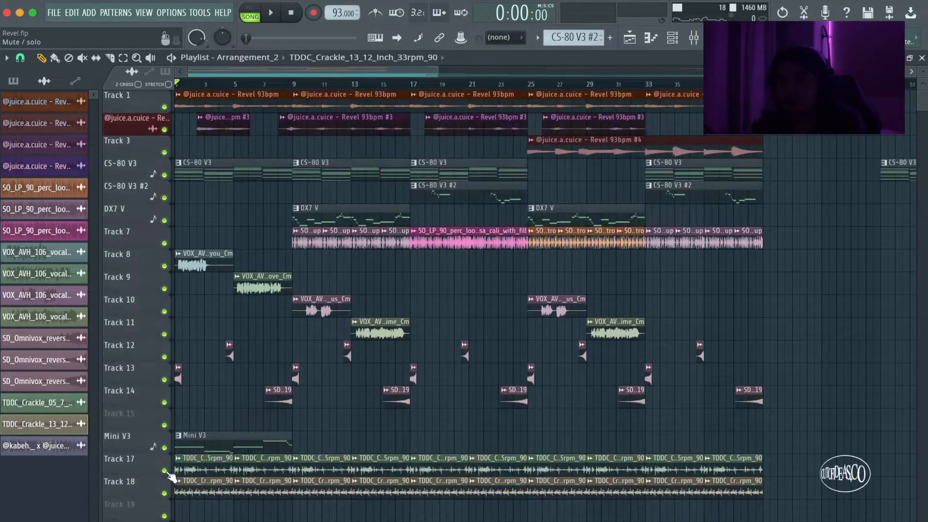
Play the full arrangement from bar 1 while looking over all the layers
scroll(456, 437, down, 3)
key(space)
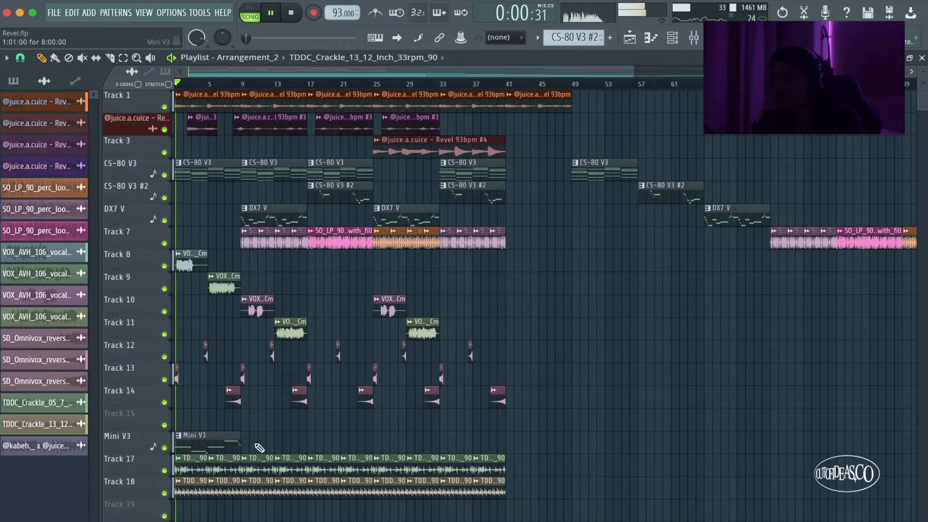
scroll(549, 372, down, 2)
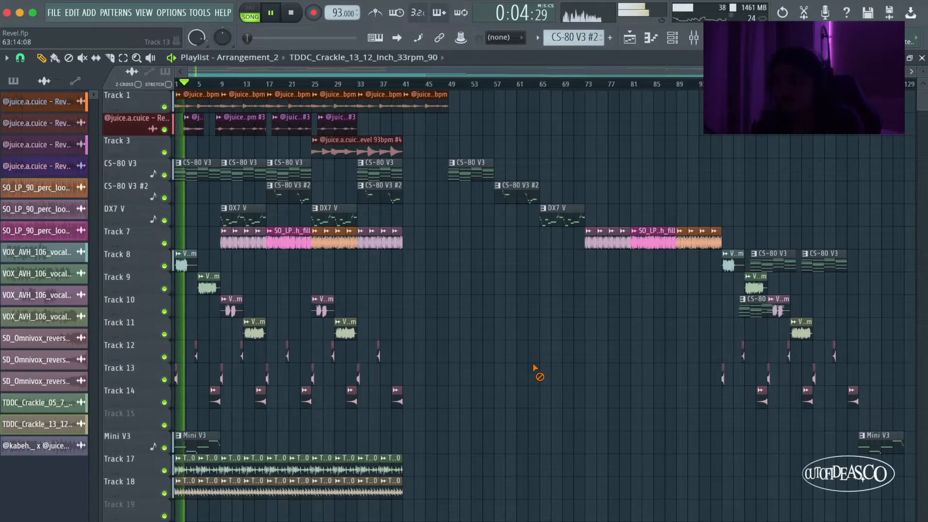
scroll(157, 361, up, 5)
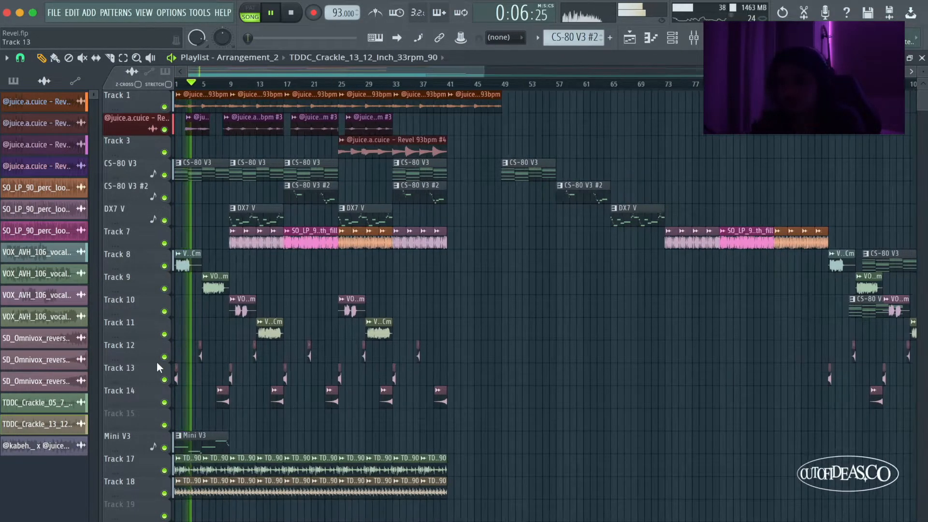
Stop playback, open the mixer and inspect the Decapitator settings on the Mini V3 insert, then close the plugin window
scroll(338, 358, down, 3)
key(space)
click(695, 39)
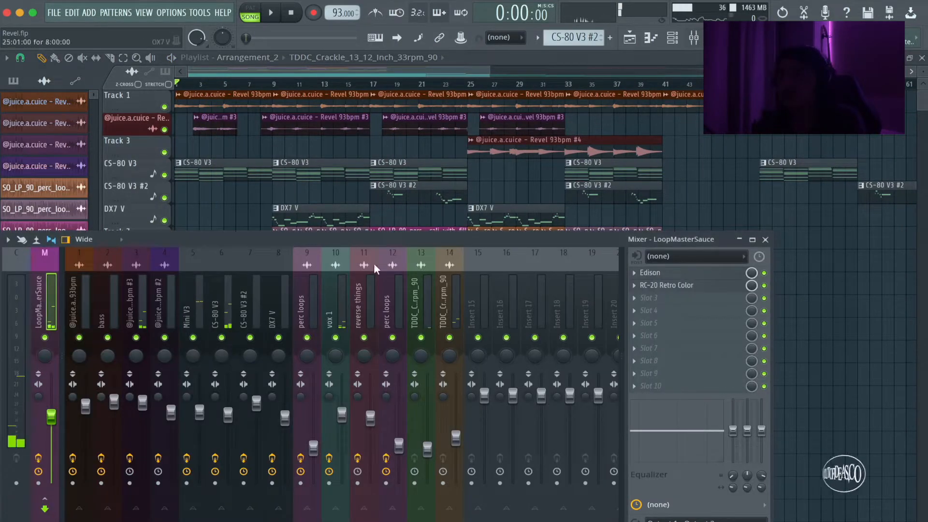
click(198, 297)
click(648, 274)
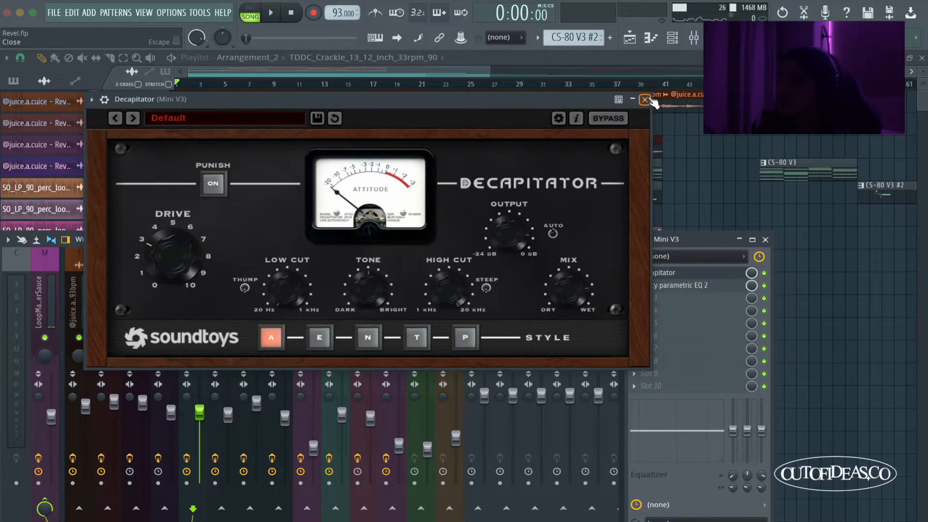
click(645, 99)
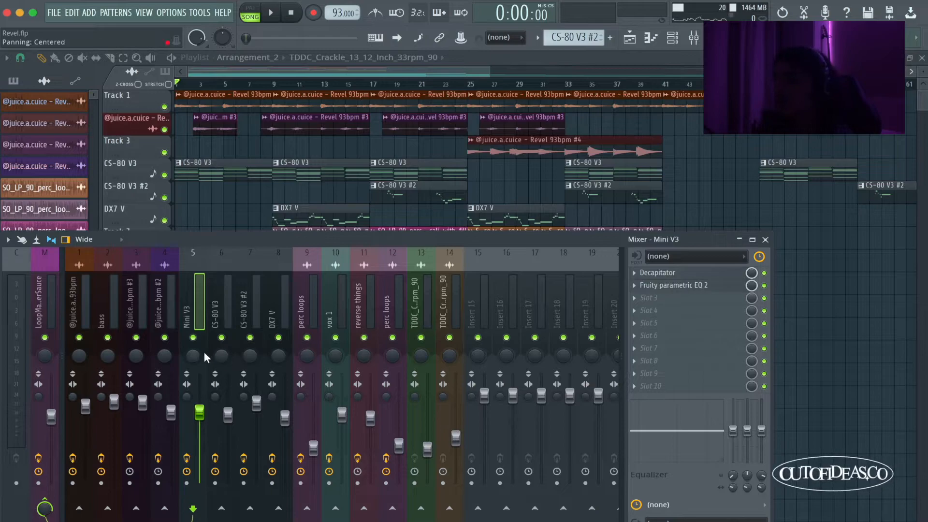
Review the effect chains on inserts 3, bass, 1, vox 1 and the second perc loops, including the Super VHS settings on insert 1
click(138, 314)
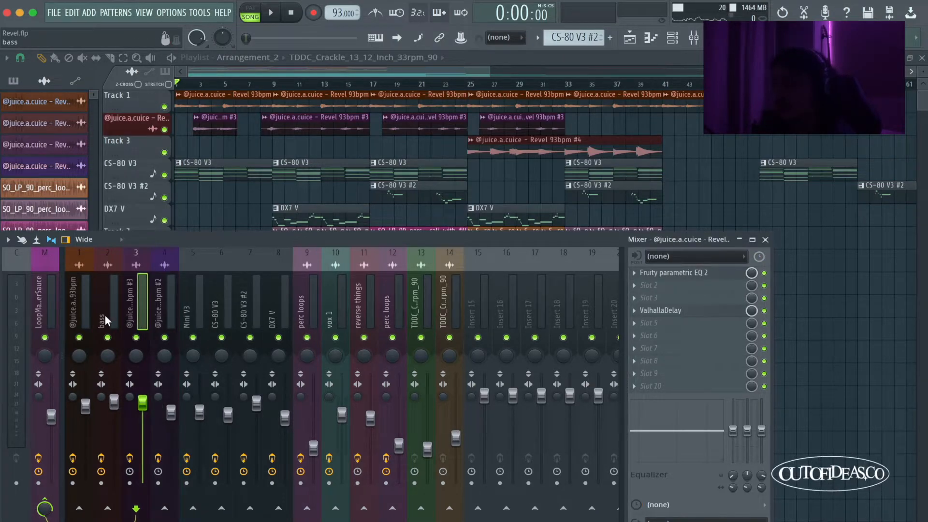
click(114, 322)
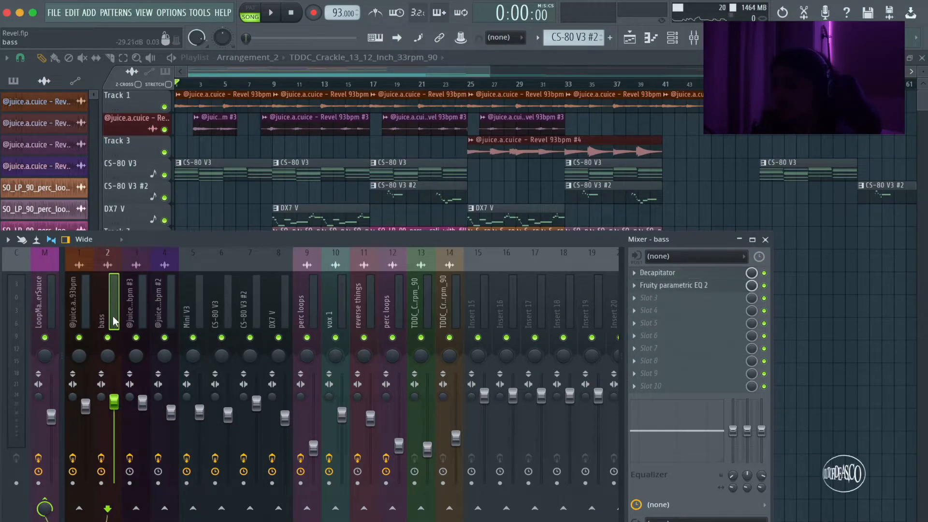
click(85, 303)
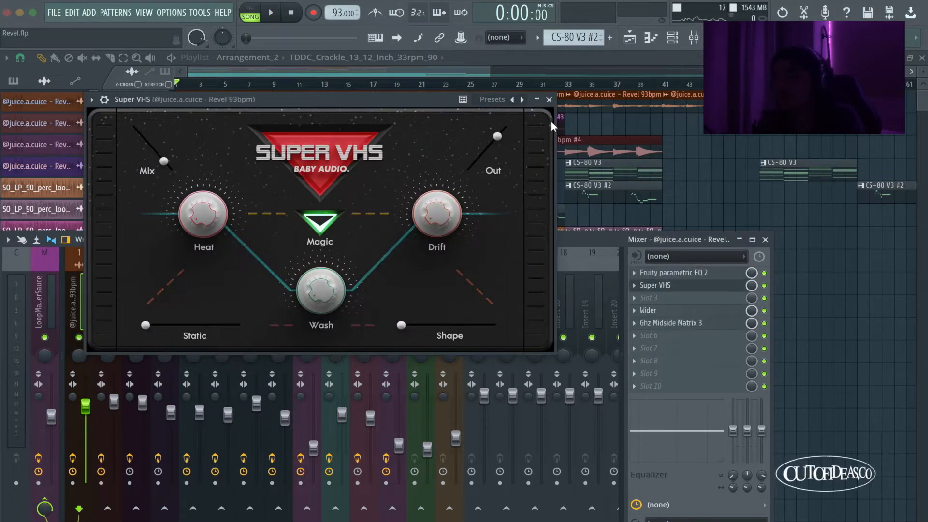
click(550, 99)
click(342, 314)
click(401, 304)
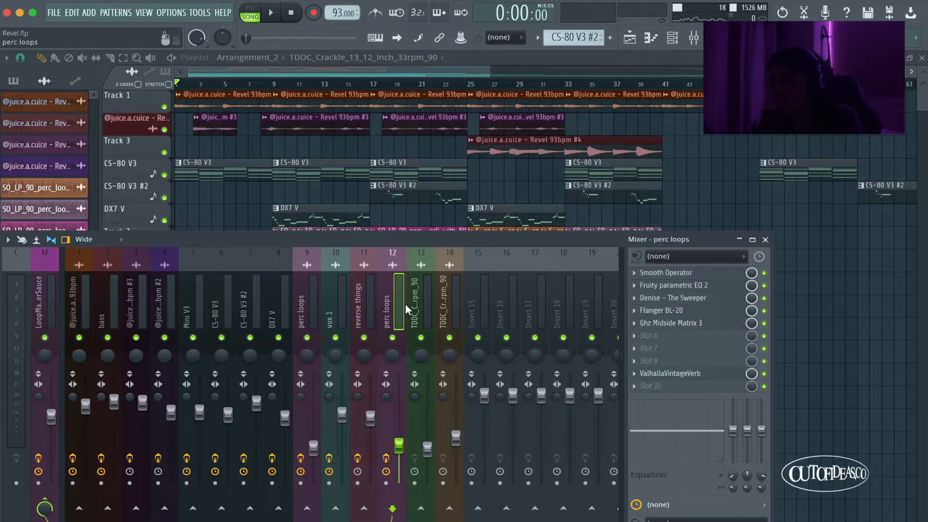
Close the mixer and look over the whole arrangement in the playlist
key(F9)
scroll(744, 297, down, 1)
scroll(189, 334, up, 3)
scroll(693, 329, down, 3)
right_click(700, 329)
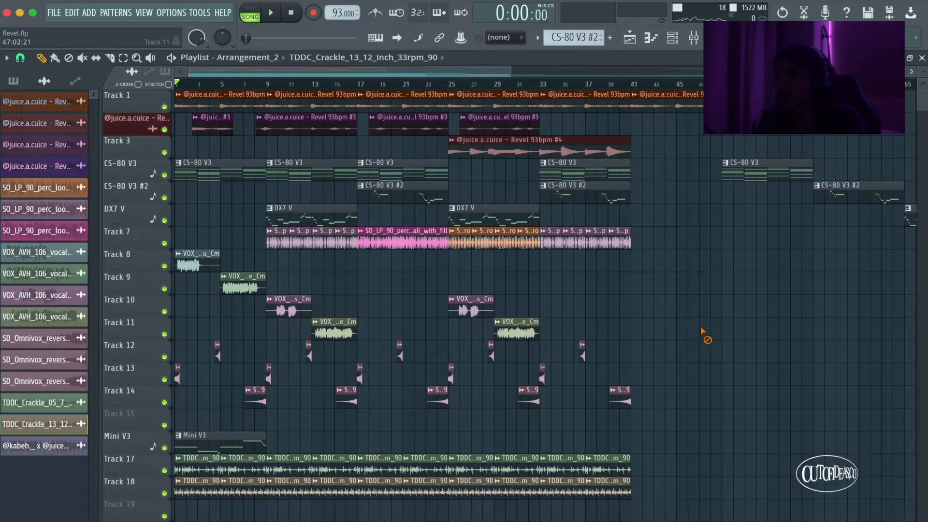